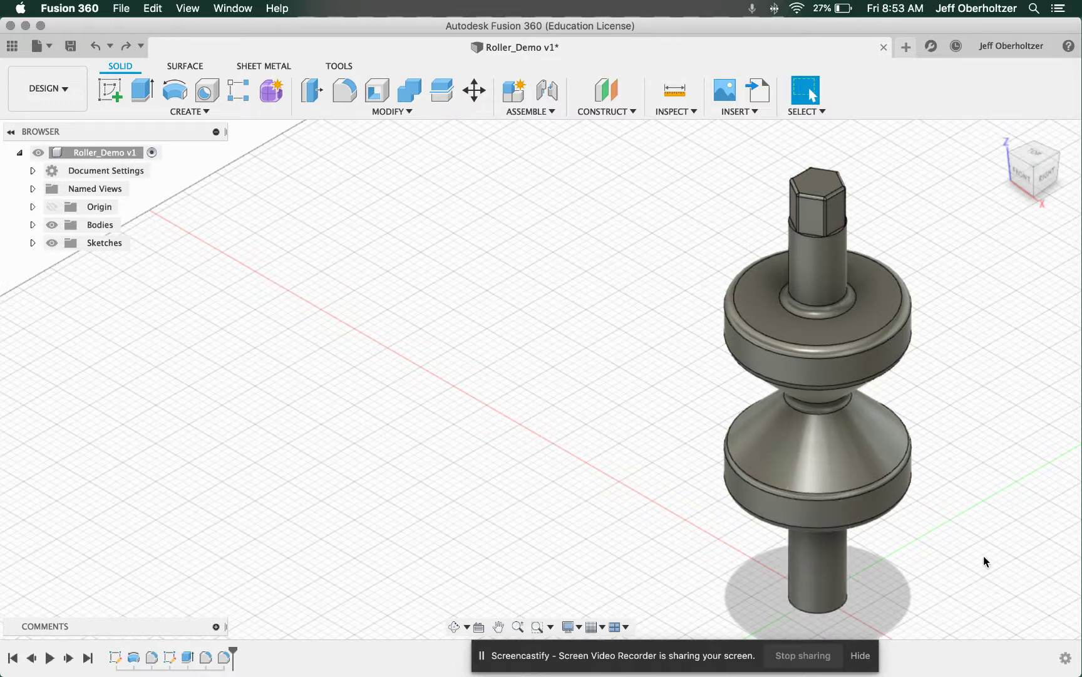
Start the Appearance command from the Modify menu for the roller.
scroll(965, 579, "down", 2)
scroll(898, 613, "up", 4)
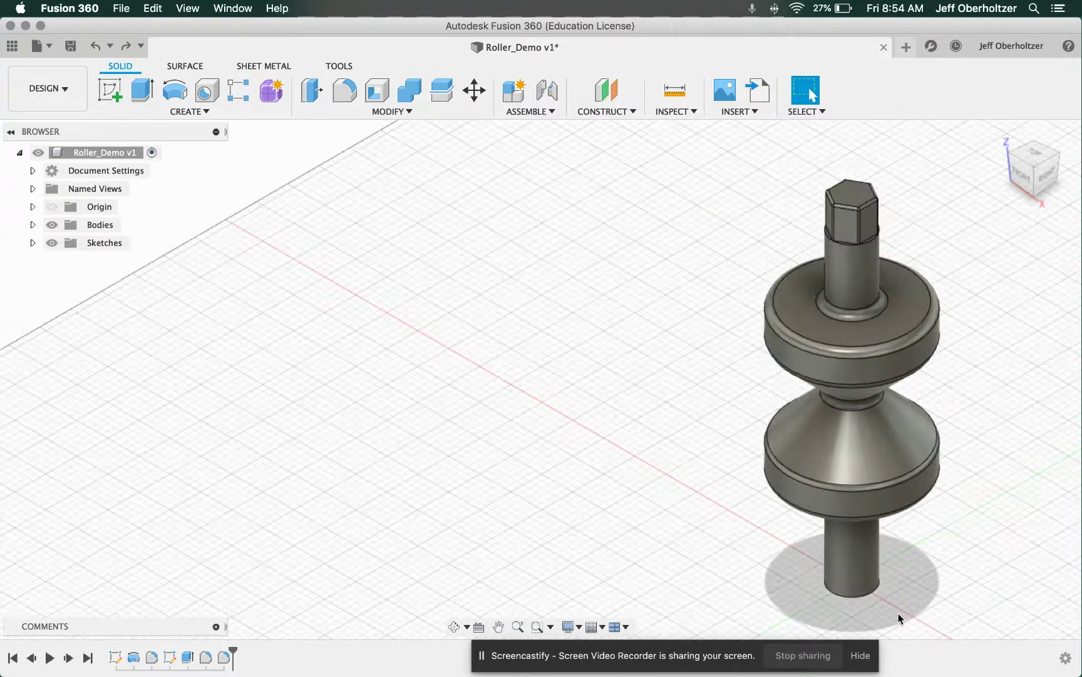
scroll(898, 613, "down", 3)
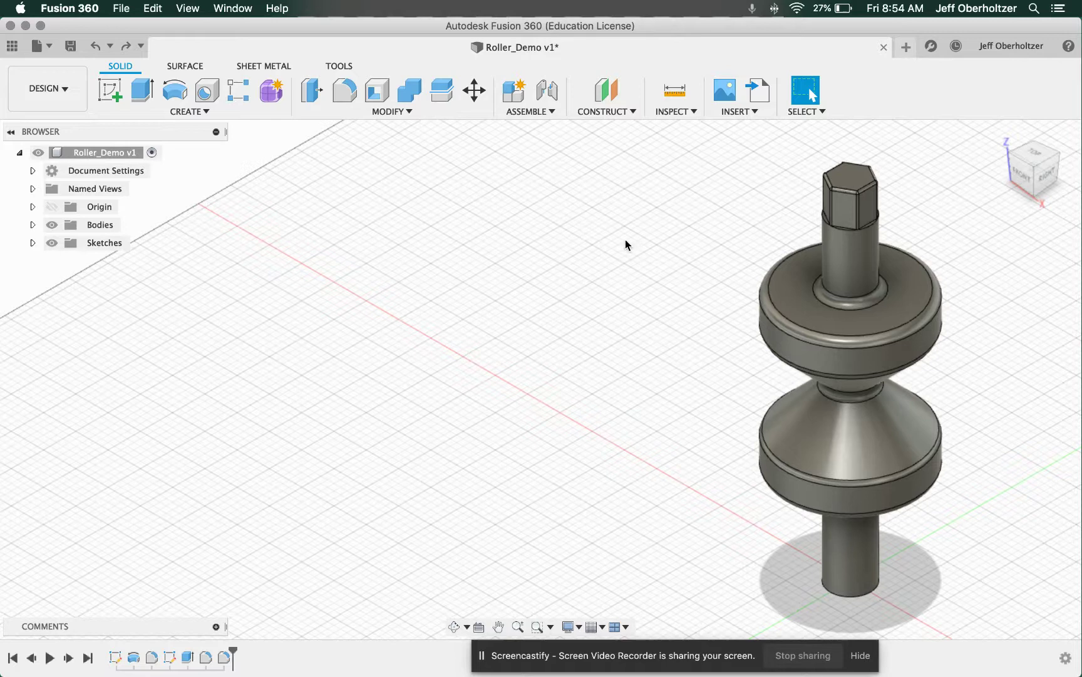
scroll(952, 227, "down", 3)
scroll(965, 235, "up", 3)
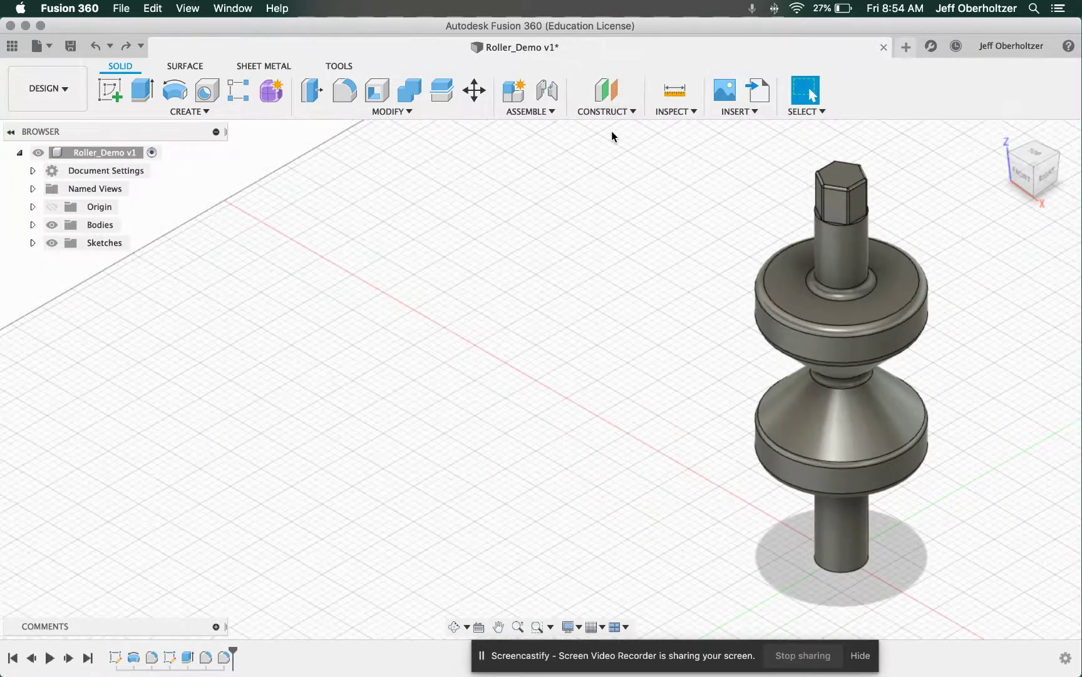
left_click(406, 113)
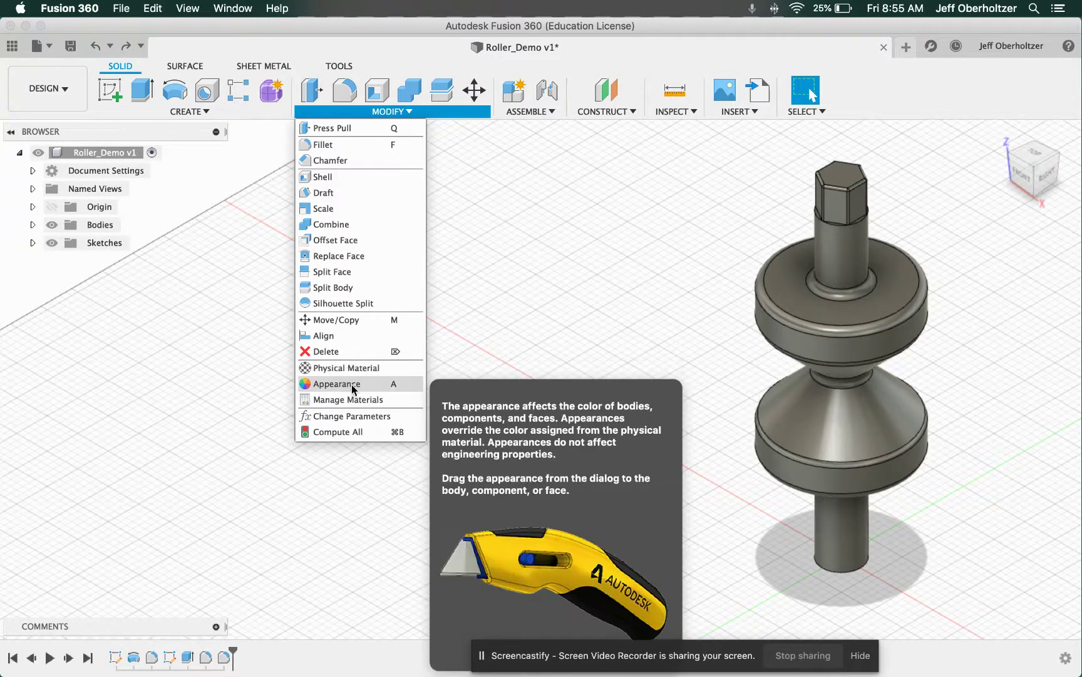
mouse_move(352, 386)
left_click(349, 385)
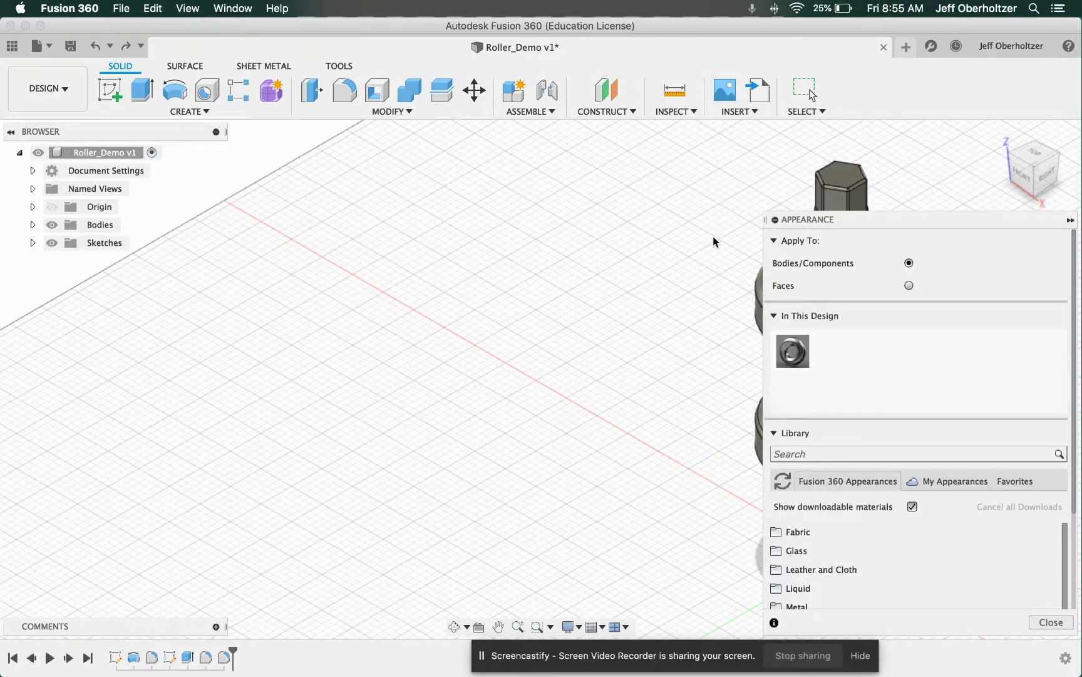
Under Library > Metal > Aluminum, add Aluminum - Anodized Glossy (Blue) to In This Design.
scroll(712, 236, "down", 5)
scroll(696, 295, "up", 5)
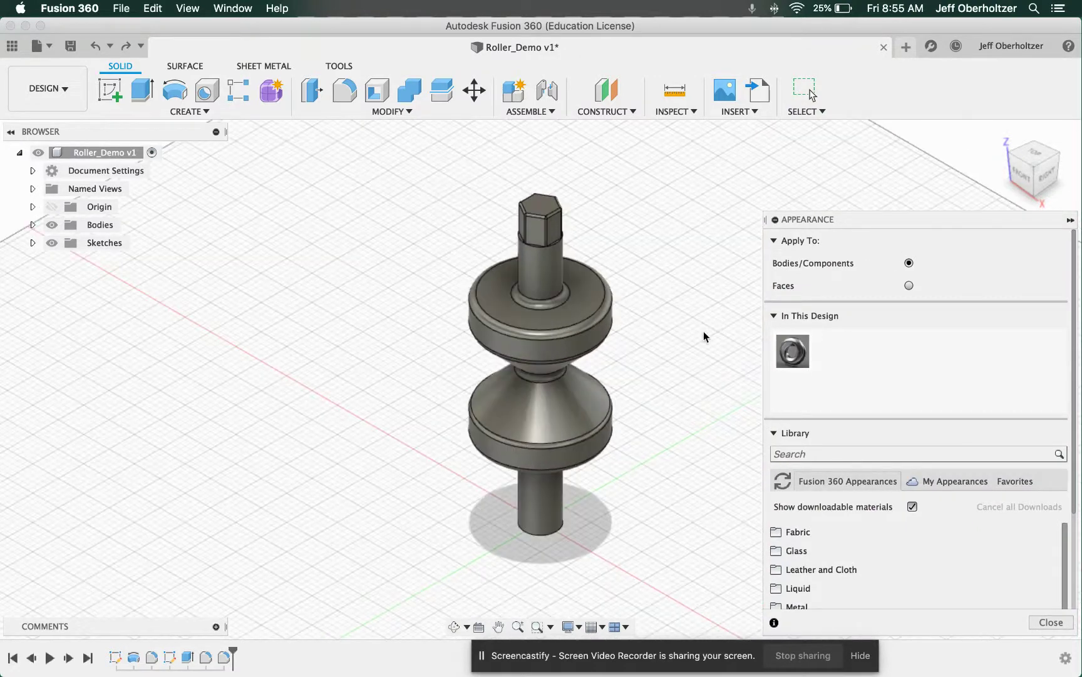
scroll(695, 339, "up", 2)
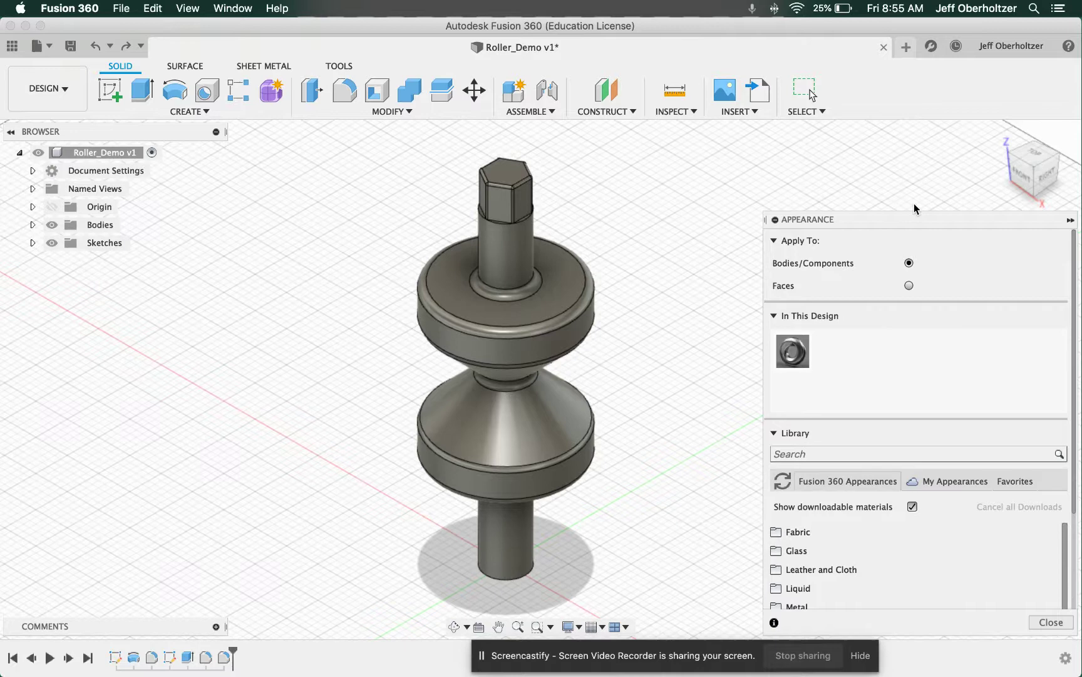
left_click_drag(920, 219, 926, 130)
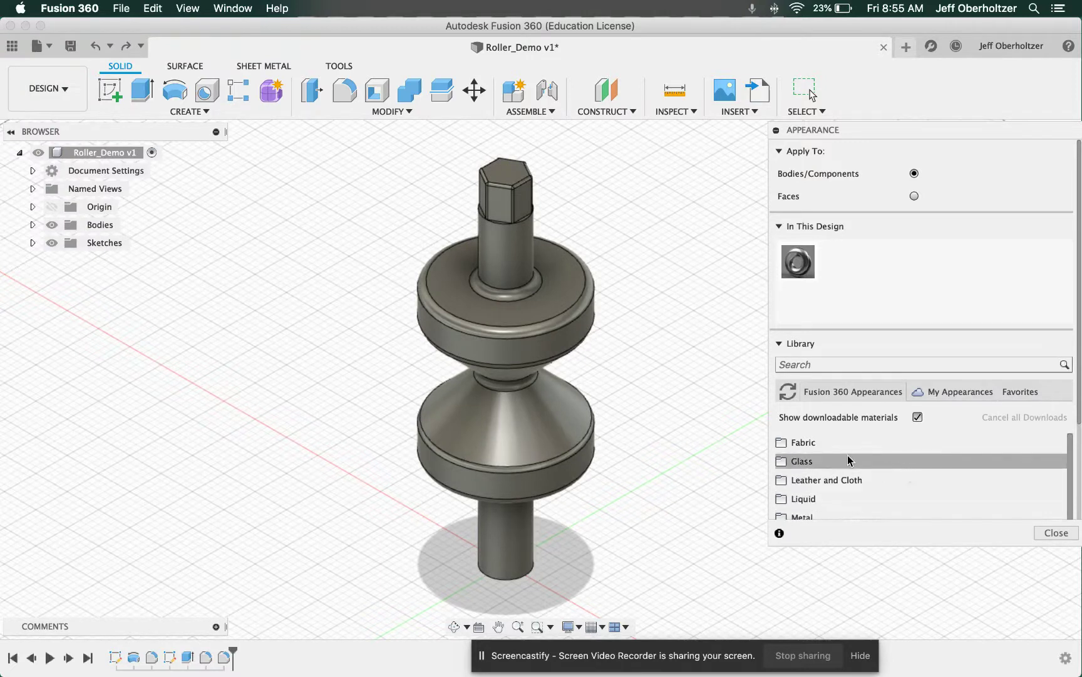
scroll(835, 455, "down", 5)
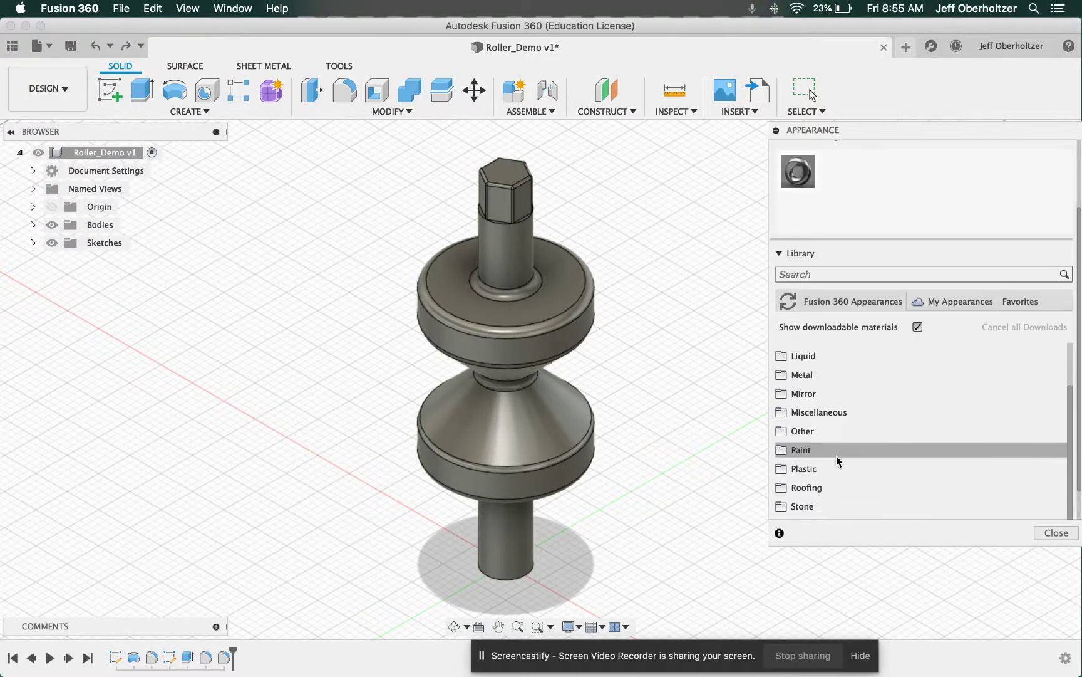
left_click(784, 376)
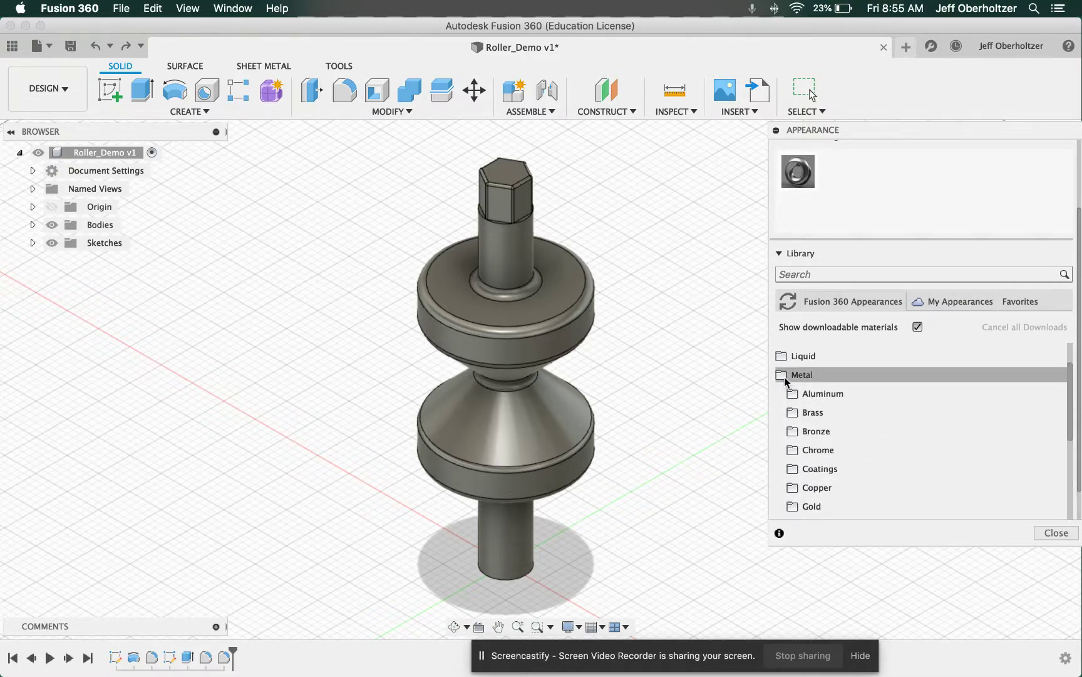
left_click(795, 396)
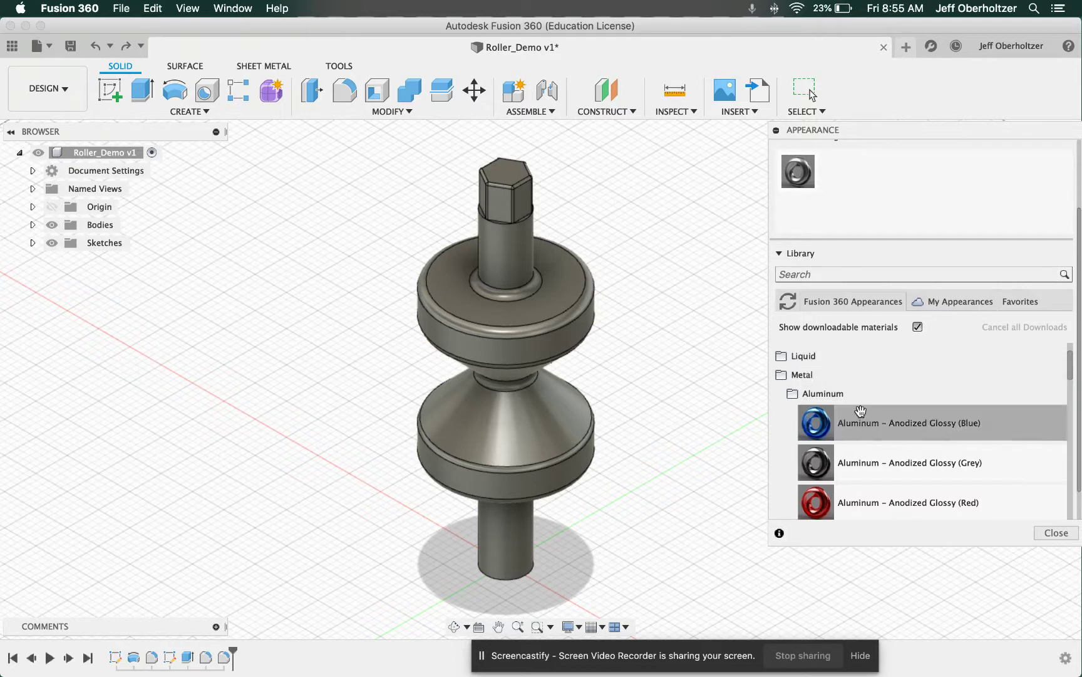
left_click_drag(826, 424, 825, 181)
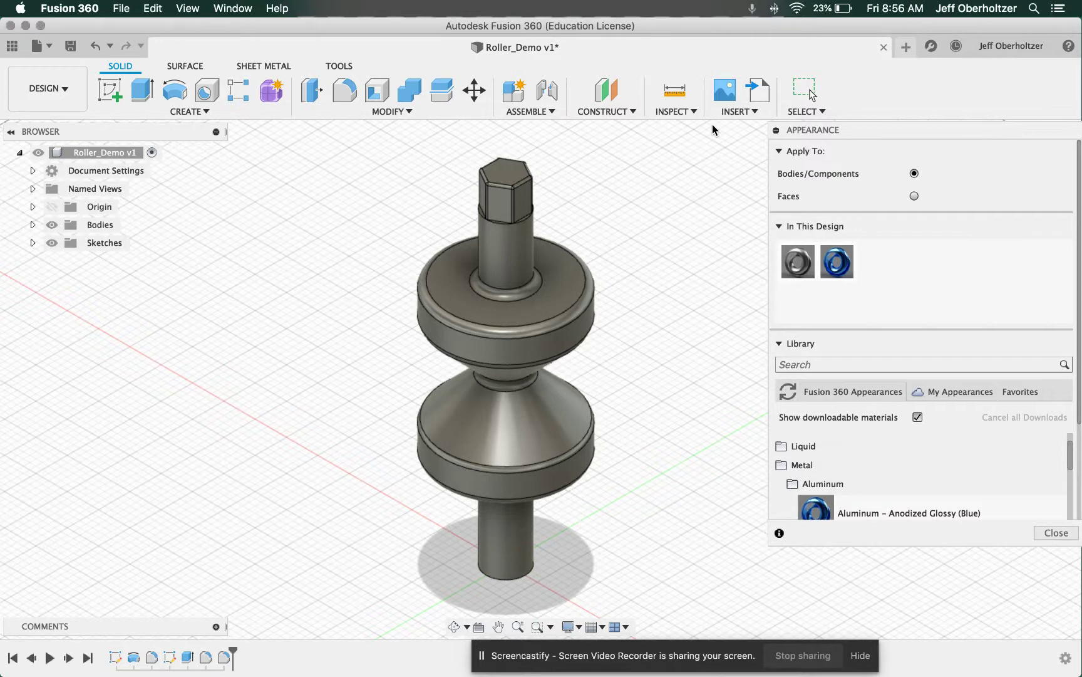
Window-select the entire roller and apply Anodized Glossy (Blue) to it.
left_click_drag(712, 125, 320, 608)
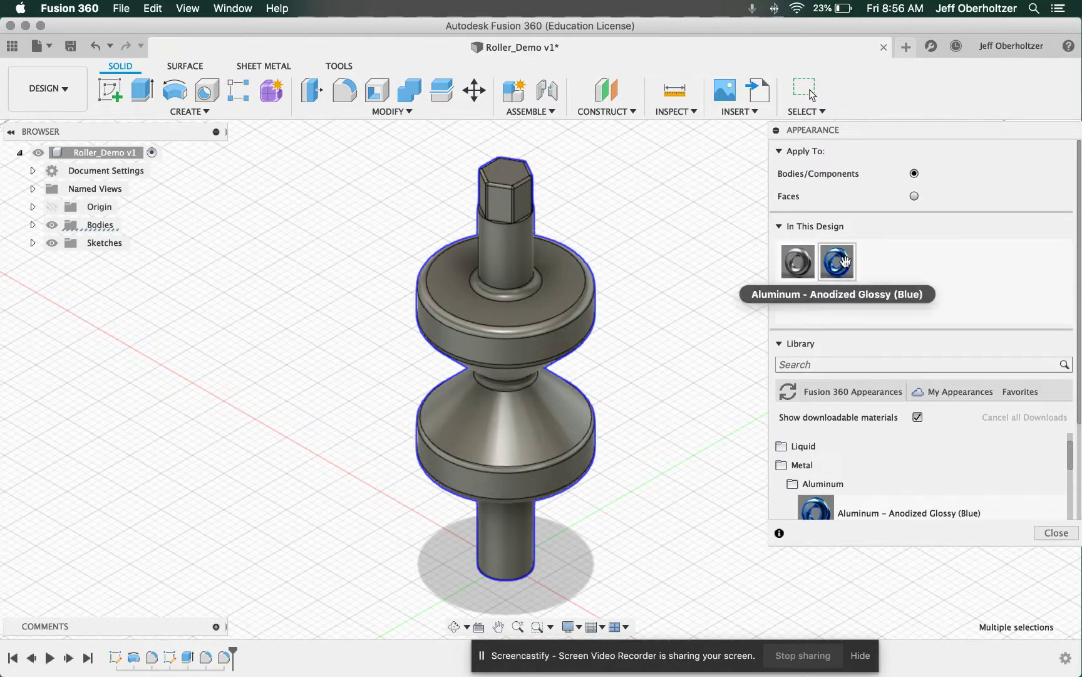
left_click_drag(837, 262, 508, 319)
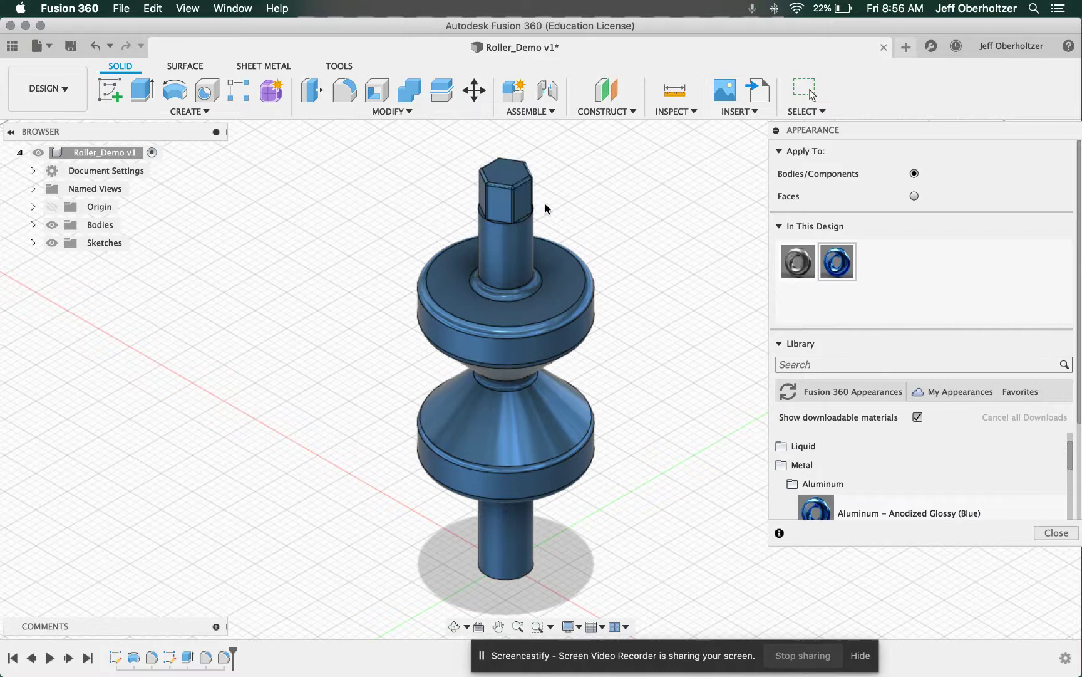
Expand the Paint > Metal Flake category in the appearance library.
scroll(875, 455, "down", 5)
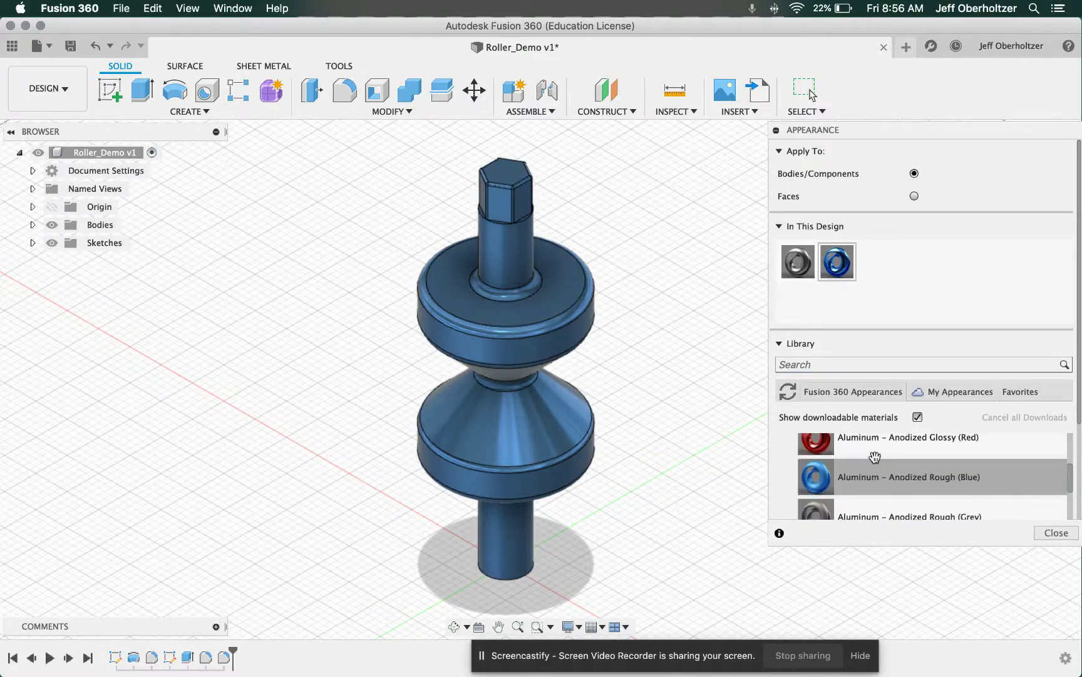
scroll(875, 455, "down", 10)
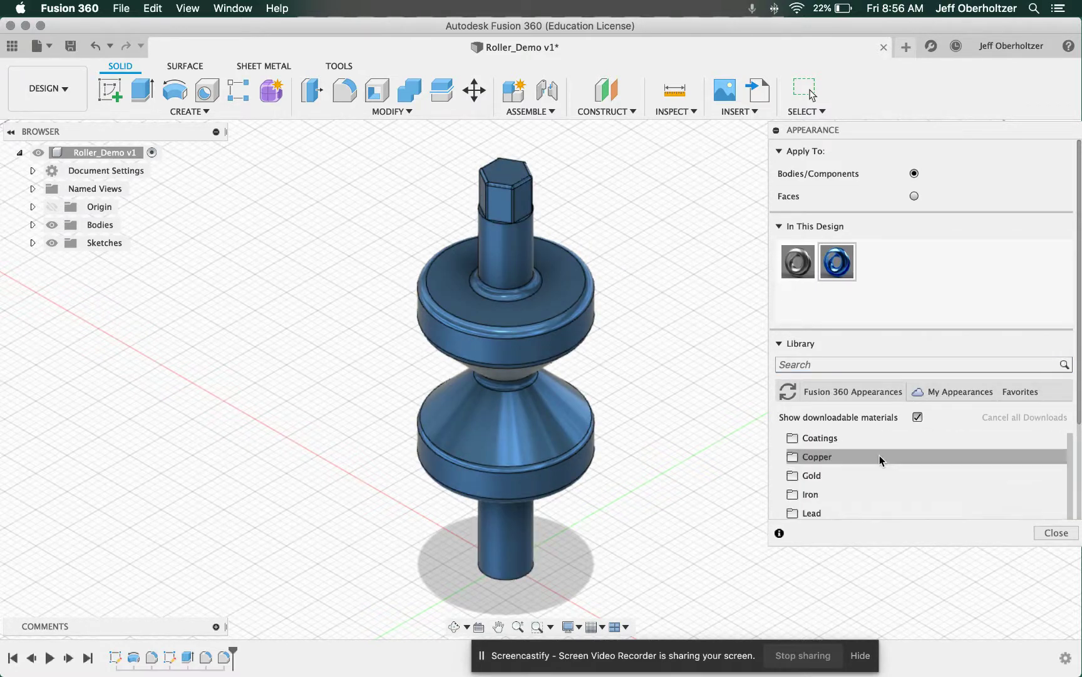
scroll(844, 485, "down", 4)
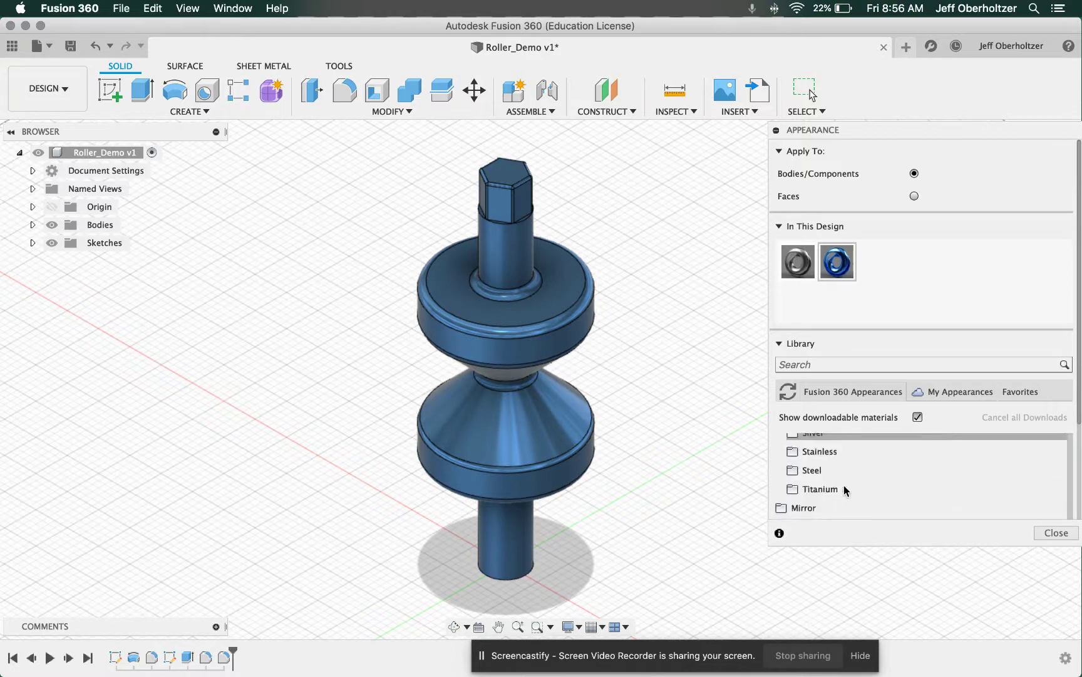
scroll(845, 485, "up", 2)
scroll(844, 485, "up", 2)
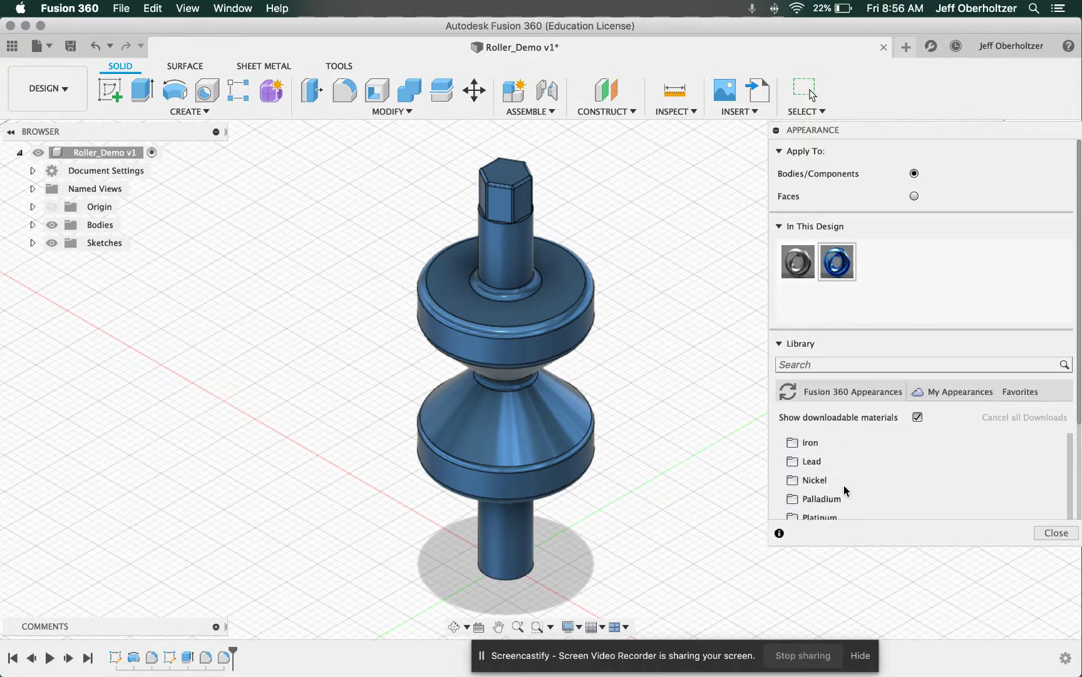
scroll(844, 484, "up", 10)
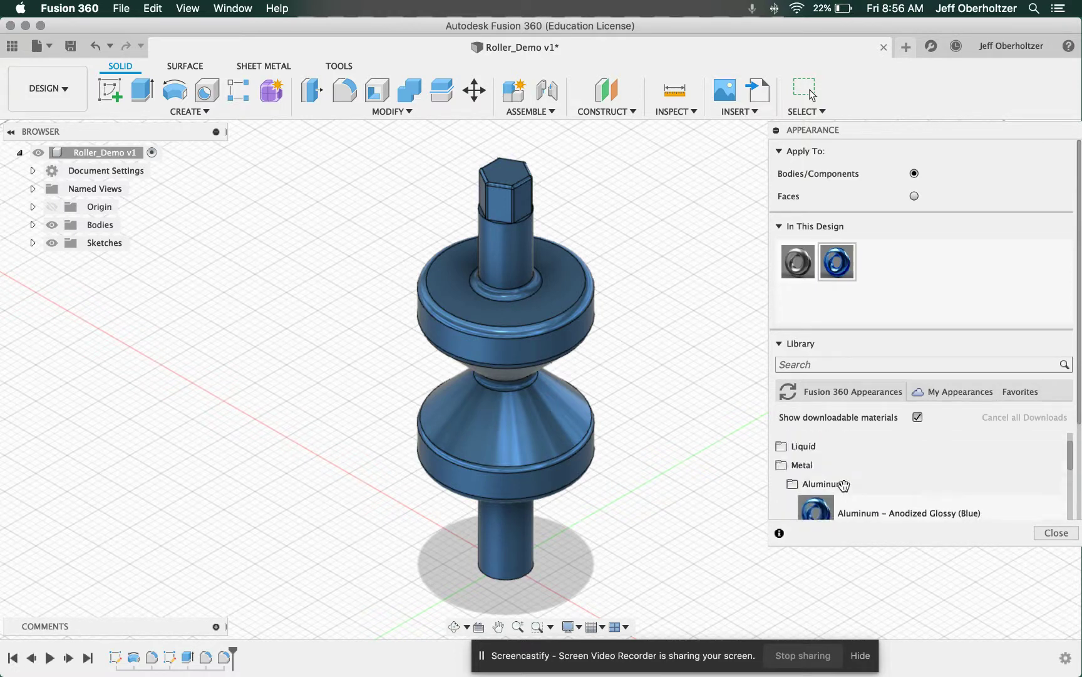
scroll(844, 484, "up", 2)
scroll(840, 477, "down", 10)
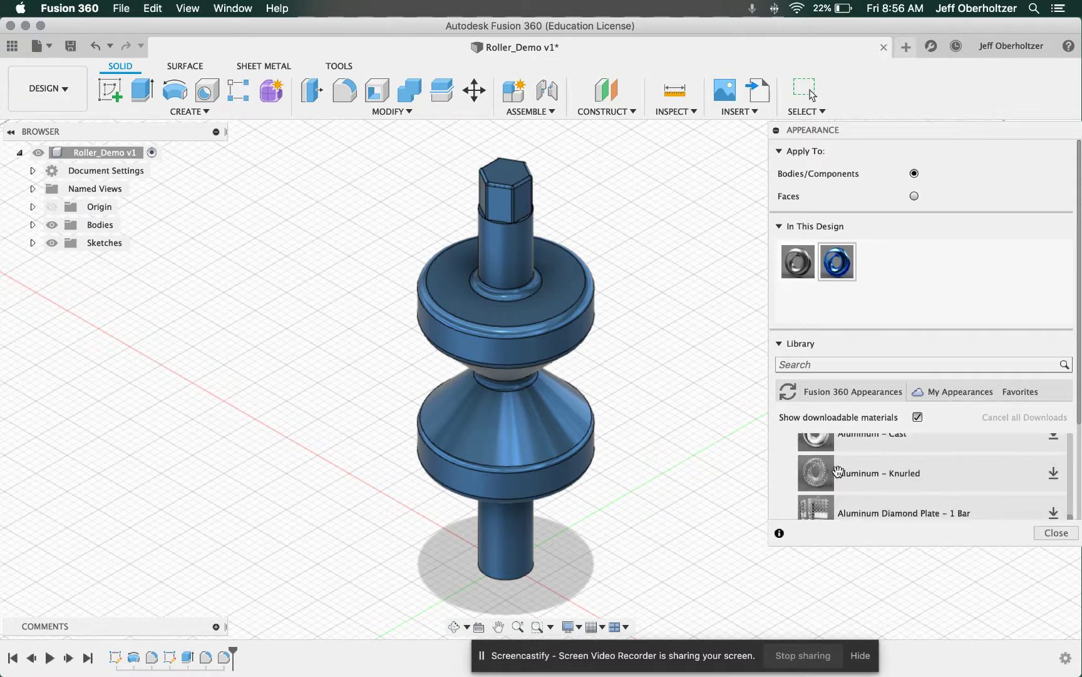
scroll(839, 473, "down", 10)
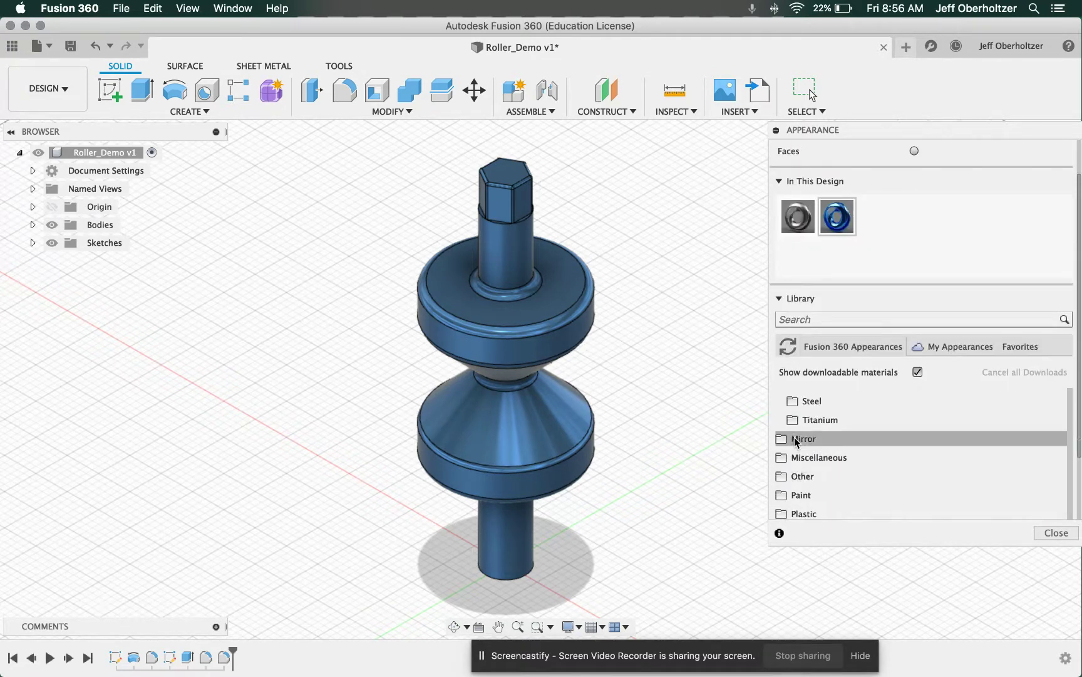
scroll(840, 420, "down", 3)
left_click(784, 414)
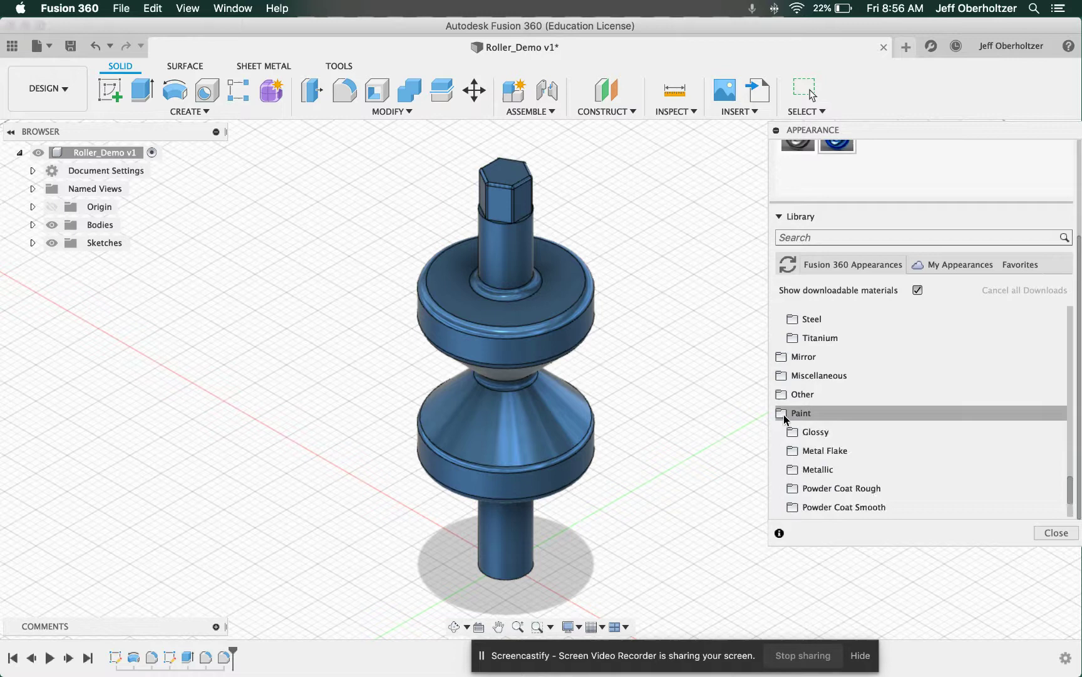
left_click(797, 451)
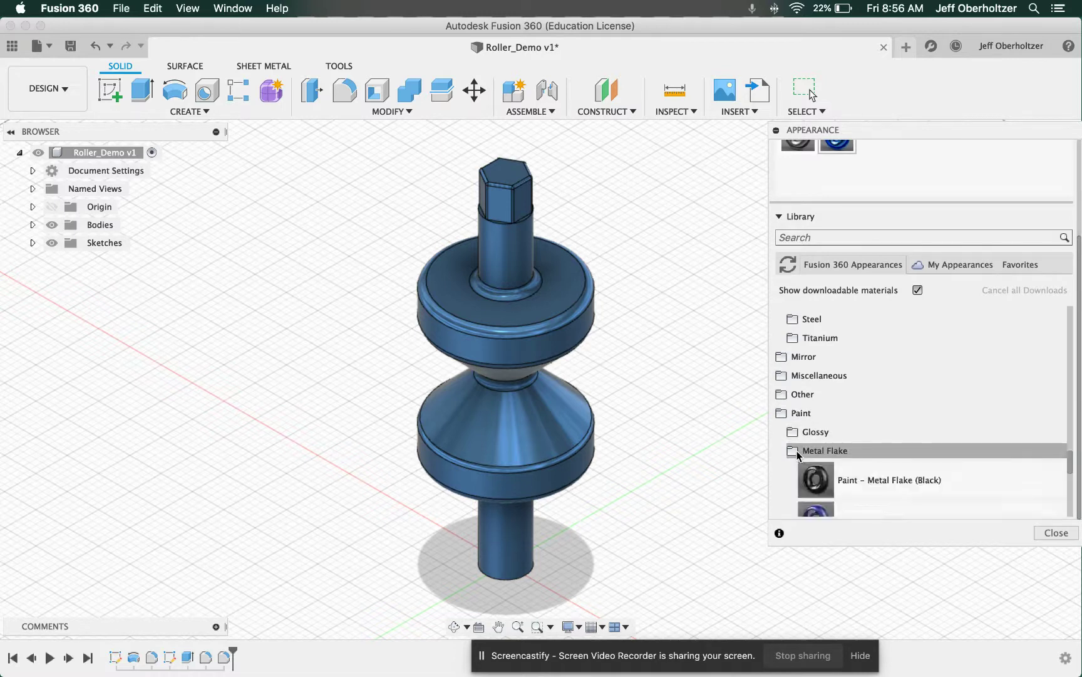
Add Paint - Metal Flake (Black) to In This Design.
scroll(984, 456, "down", 5)
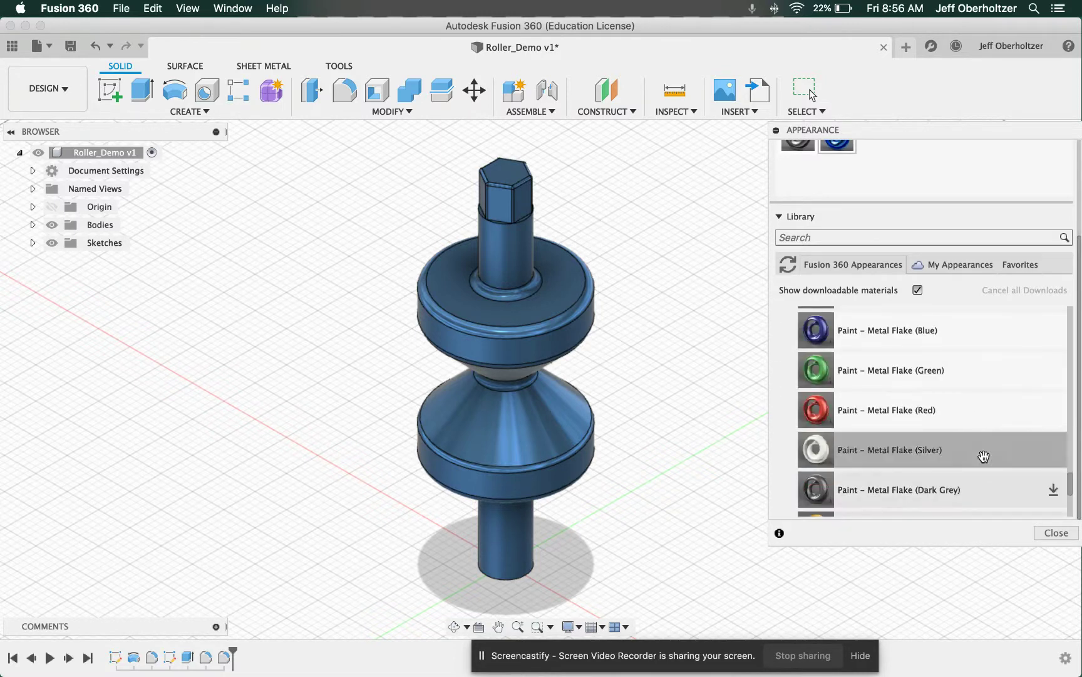
scroll(985, 456, "up", 2)
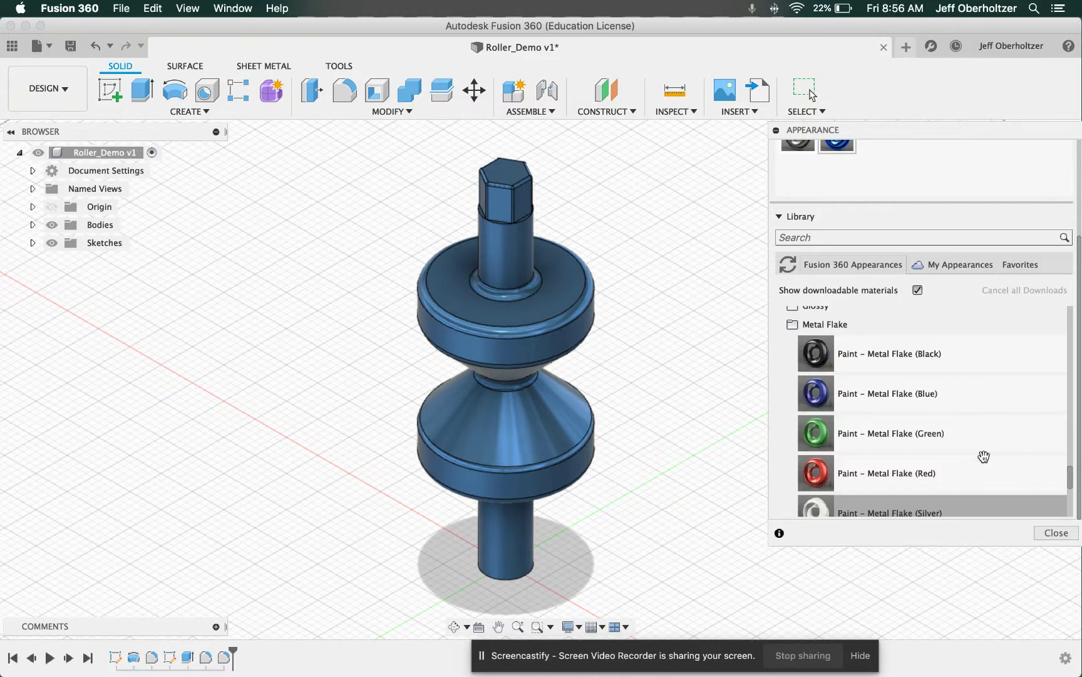
scroll(975, 452, "up", 2)
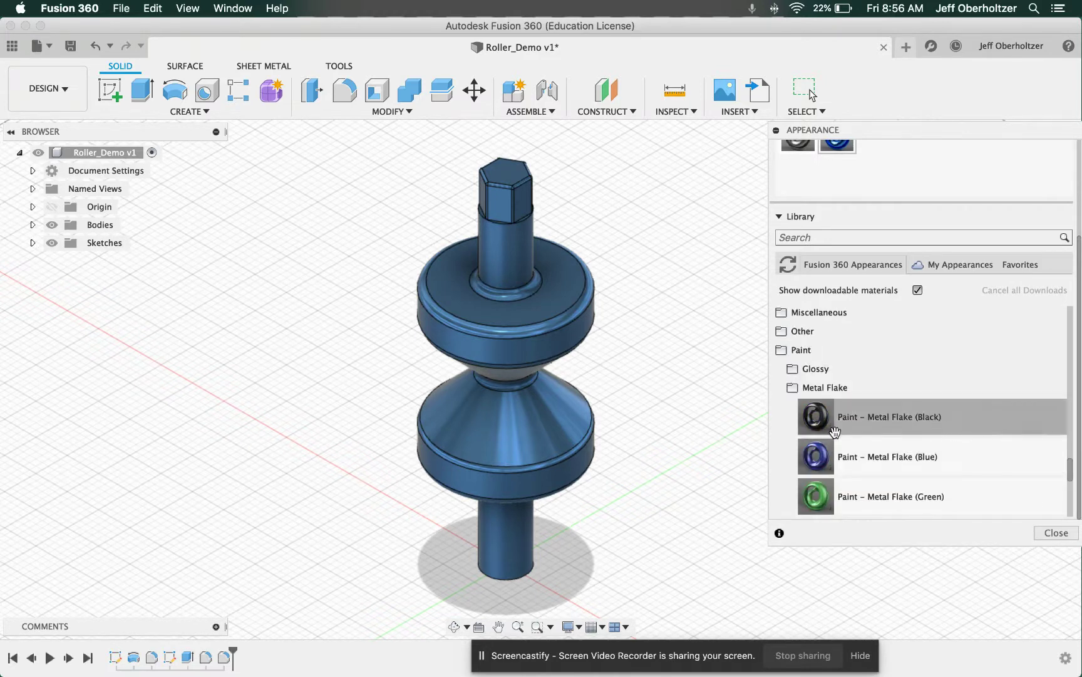
left_click_drag(815, 419, 866, 162)
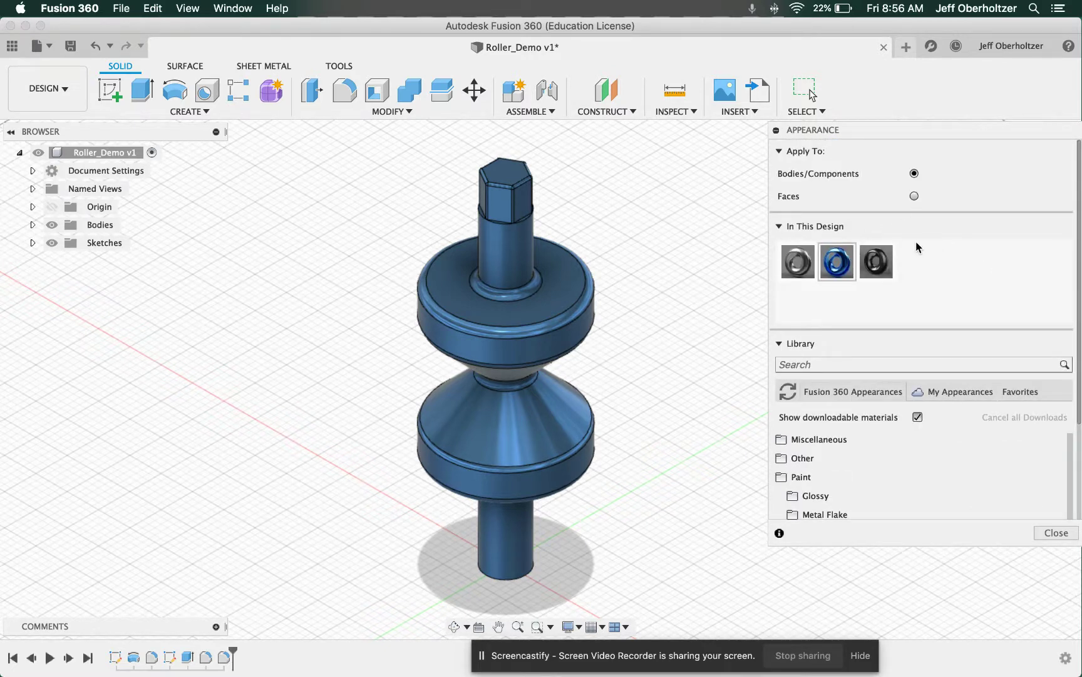
Apply Metal Flake (Black) to the outer rims of the upper and lower flanges.
left_click_drag(837, 261, 524, 353)
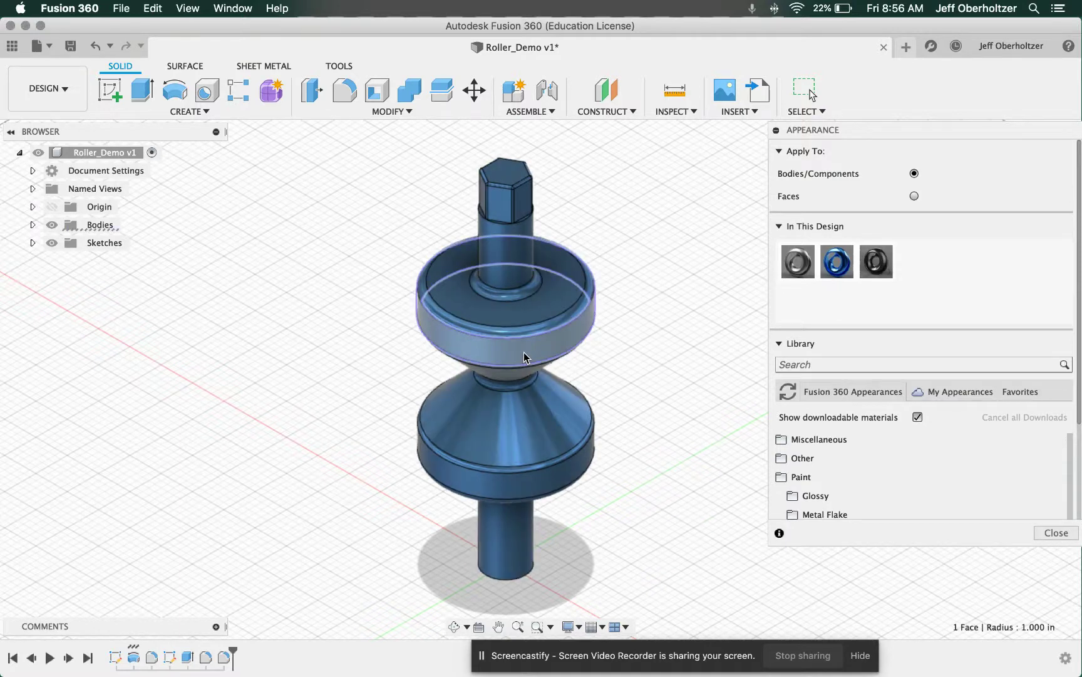
left_click(570, 469)
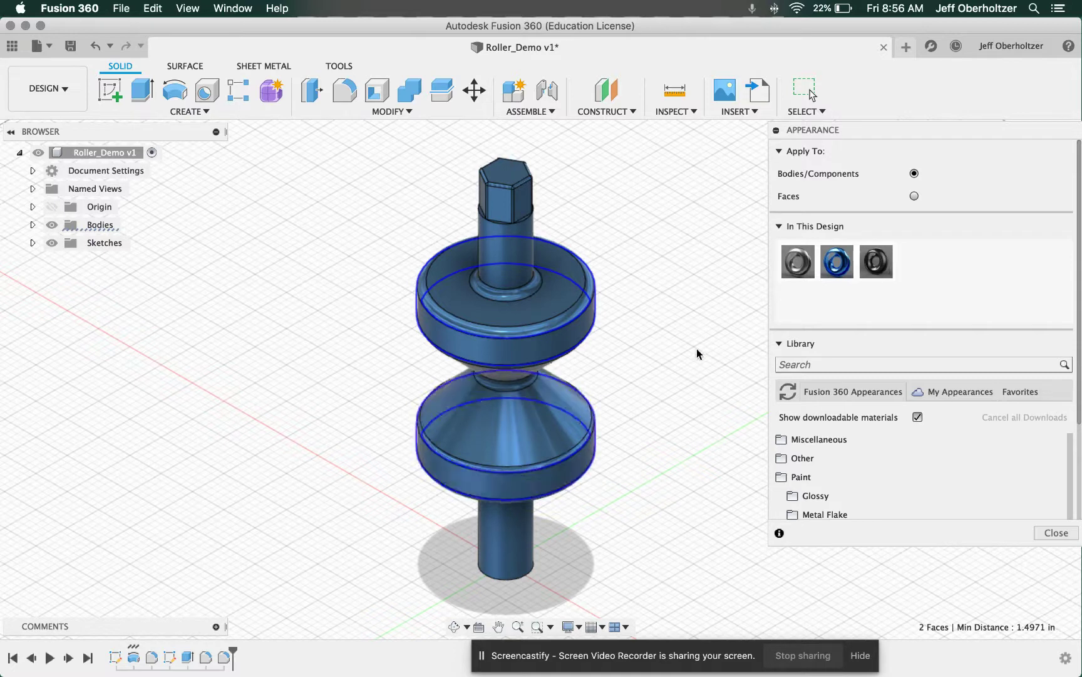
left_click_drag(876, 261, 530, 359)
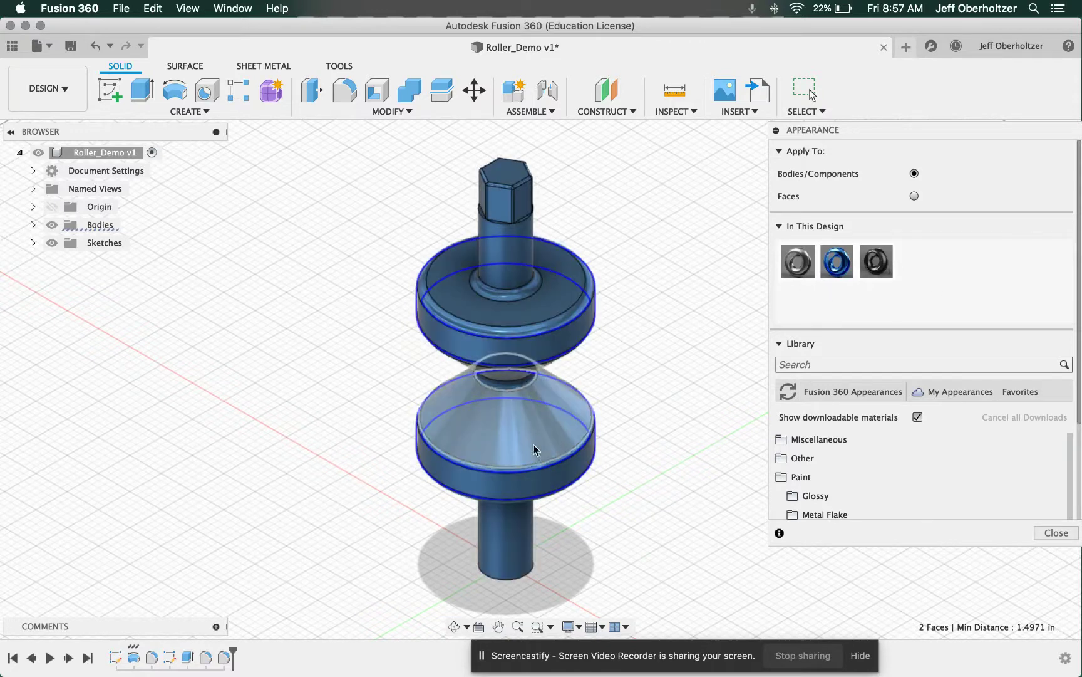
left_click_drag(879, 266, 818, 383)
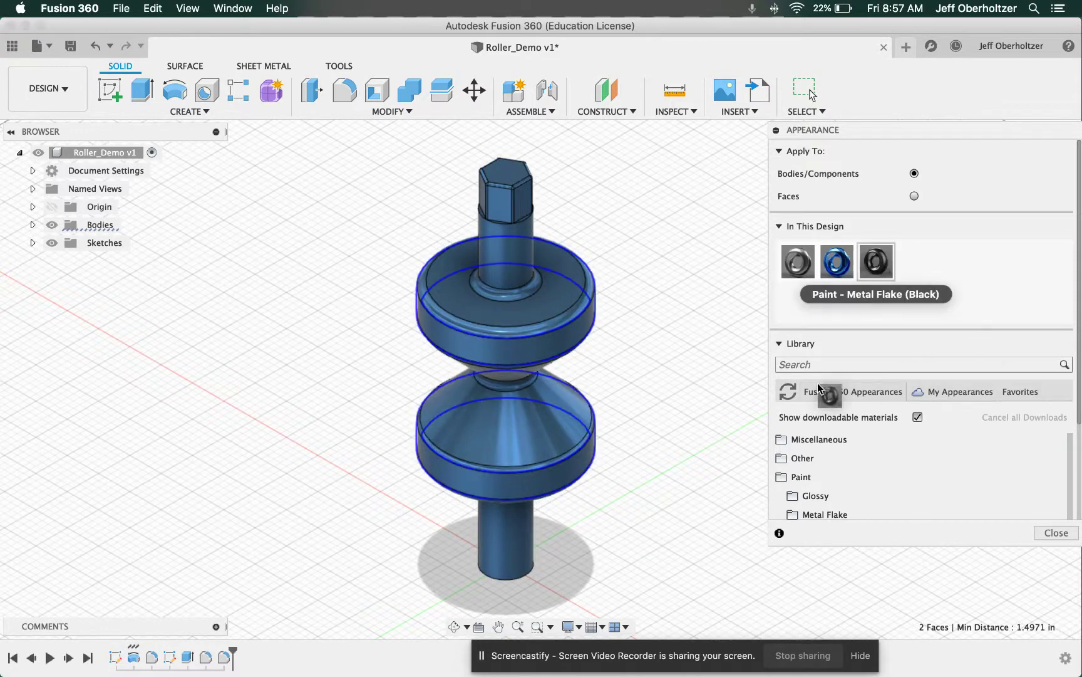
left_click_drag(666, 380, 574, 336)
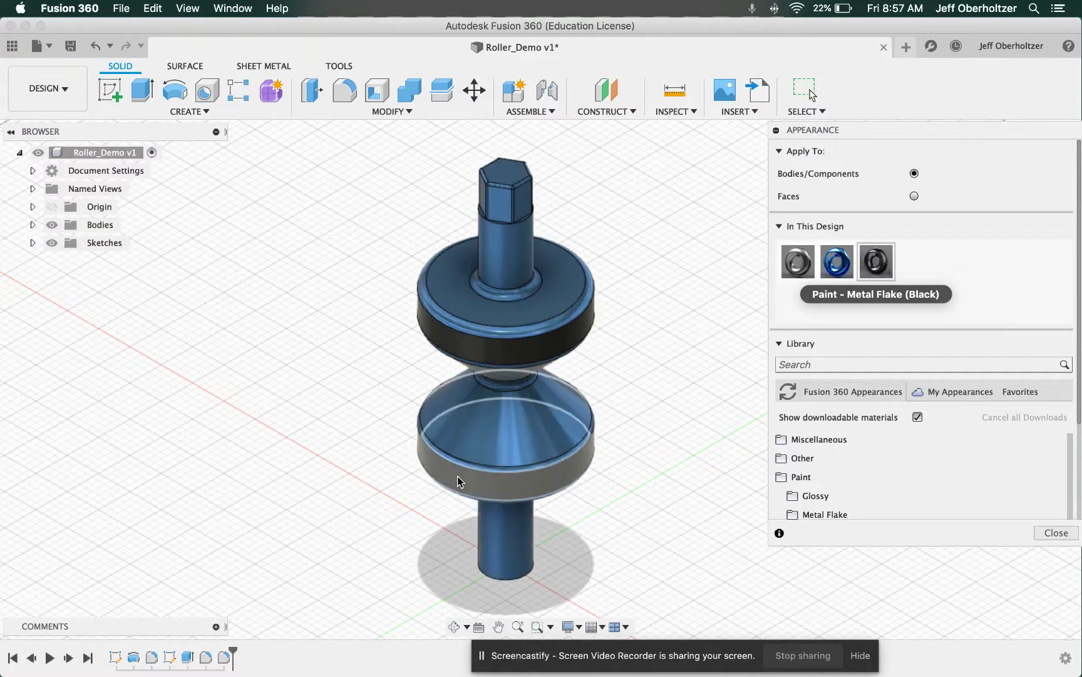
left_click_drag(466, 477, 448, 478)
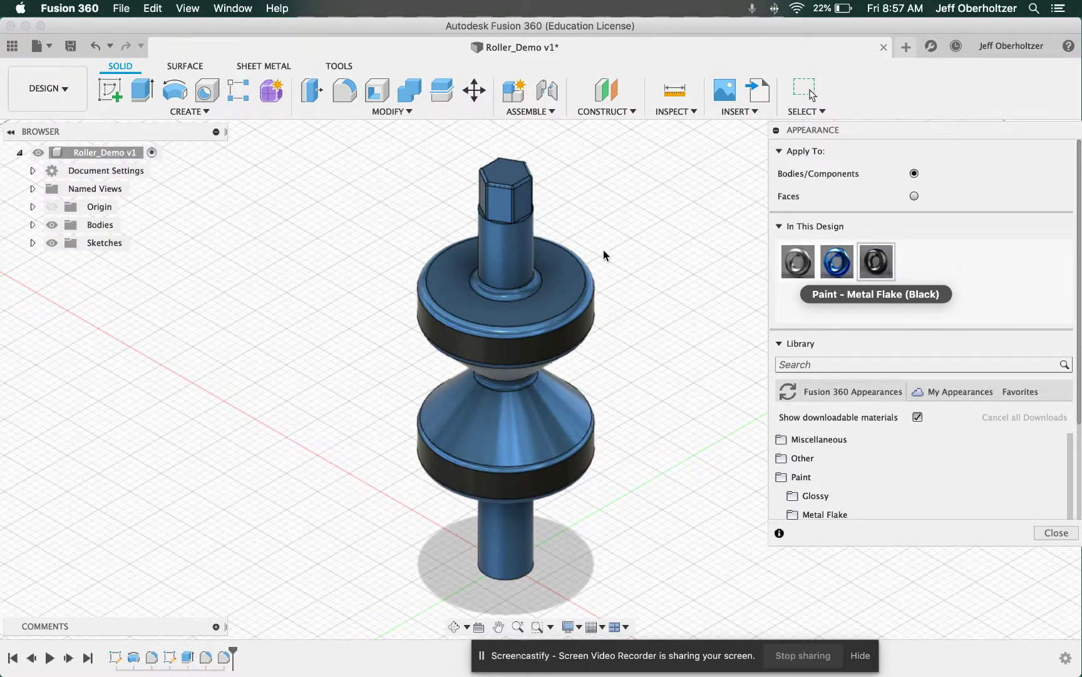
From Library > Metal > Brass, add Brass - Polished to In This Design.
scroll(629, 275, "down", 2)
scroll(632, 274, "up", 3)
scroll(695, 275, "down", 2)
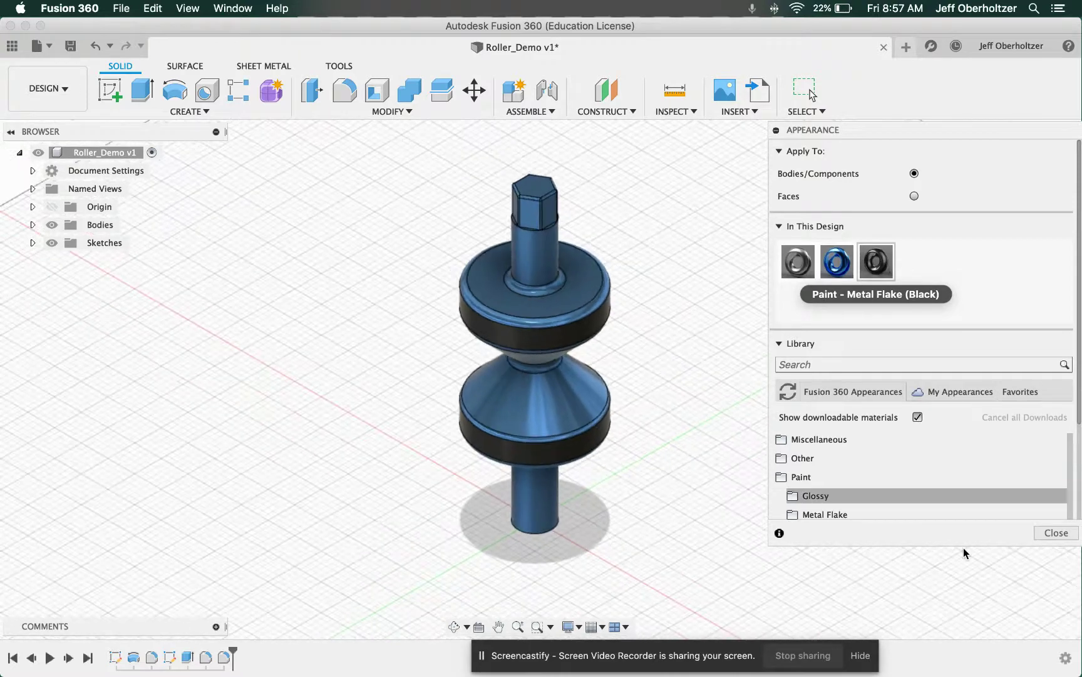
scroll(816, 476, "up", 4)
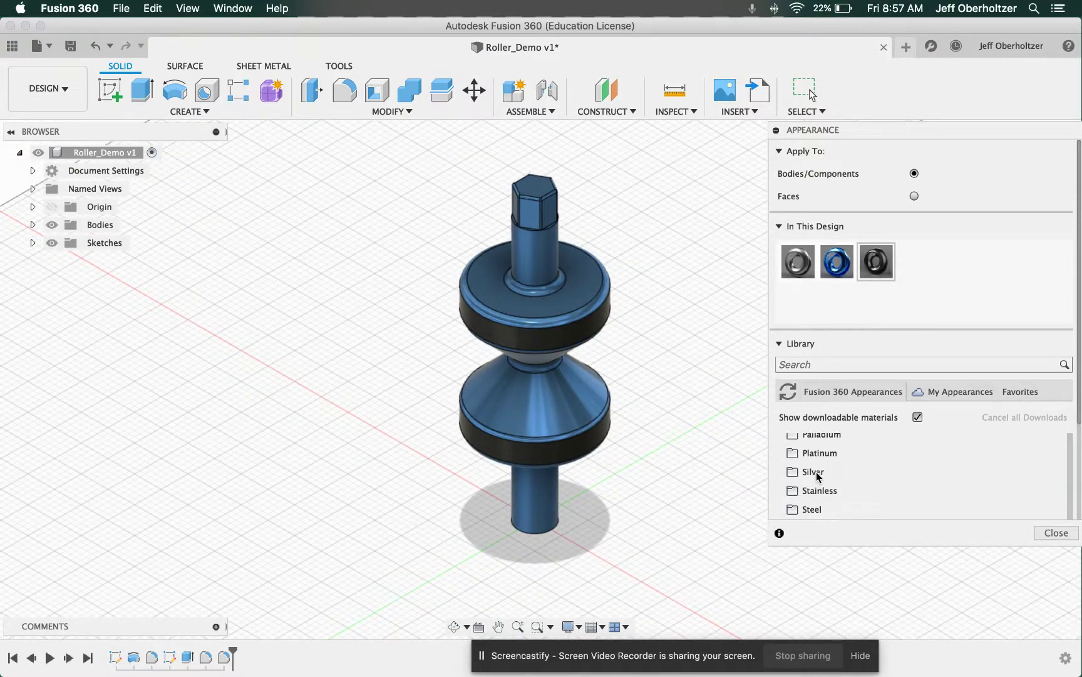
scroll(816, 476, "up", 5)
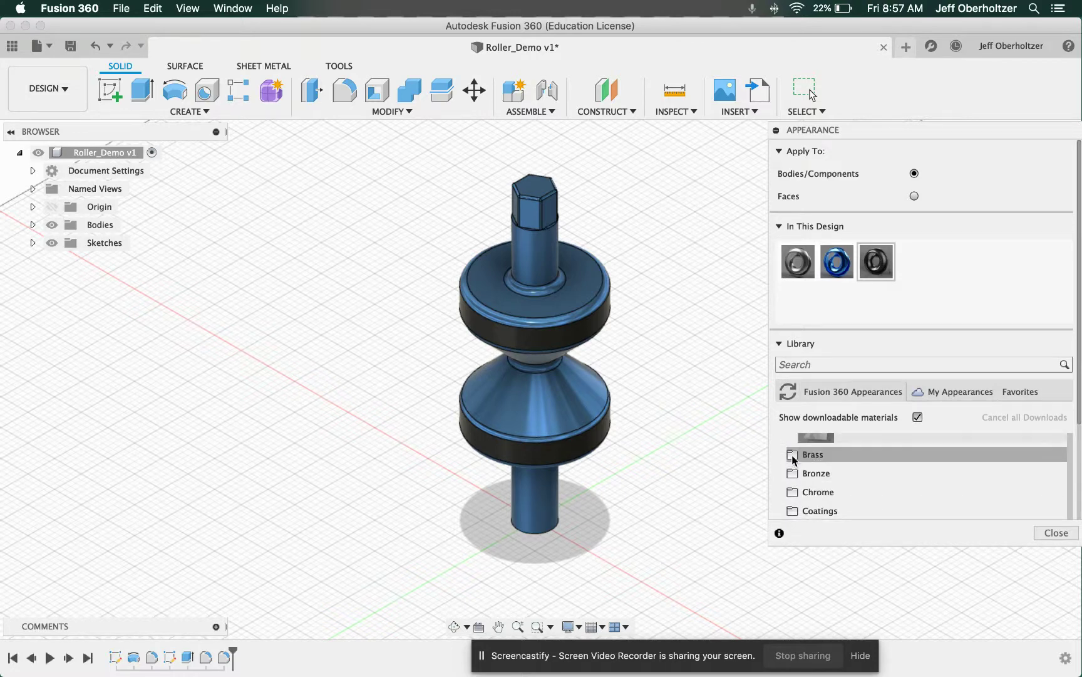
left_click(792, 455)
scroll(903, 473, "down", 3)
scroll(910, 471, "up", 1)
scroll(909, 471, "down", 3)
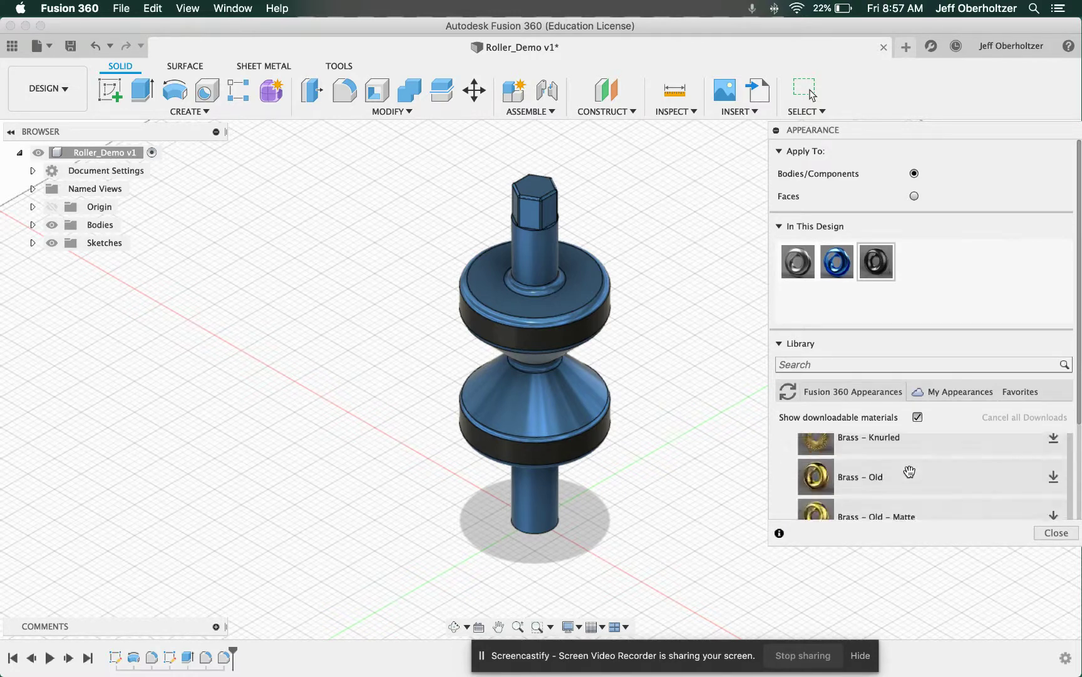
scroll(909, 471, "up", 3)
left_click_drag(909, 471, 932, 263)
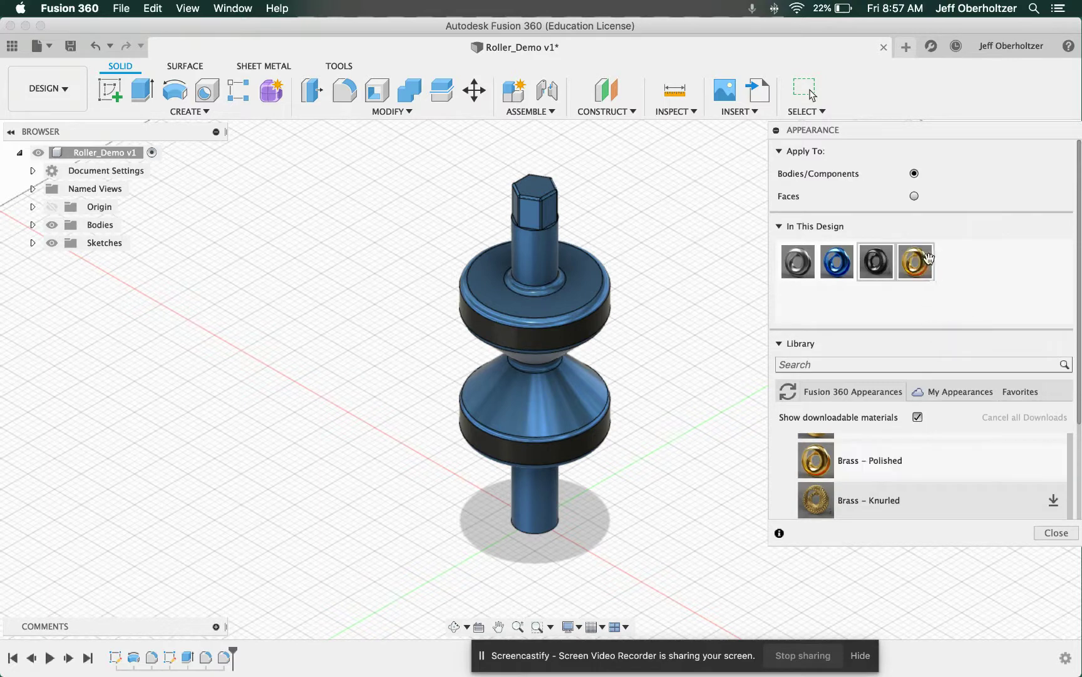
Select the lower cone face and apply Brass - Polished to it.
scroll(543, 178, "up", 5)
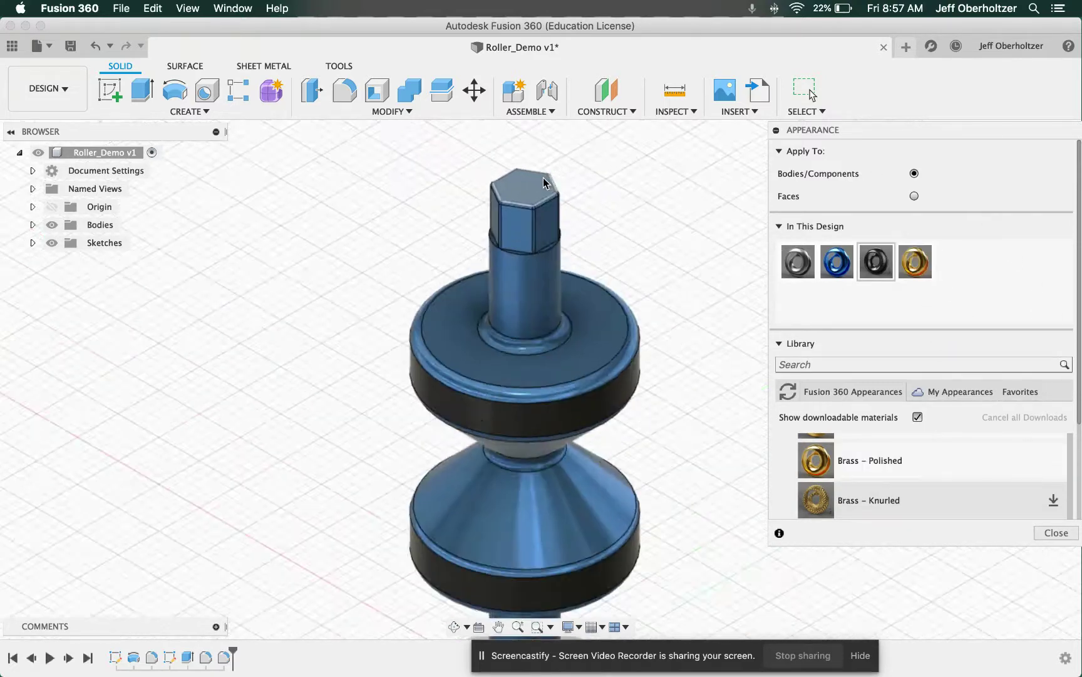
scroll(642, 229, "down", 5)
scroll(657, 236, "up", 2)
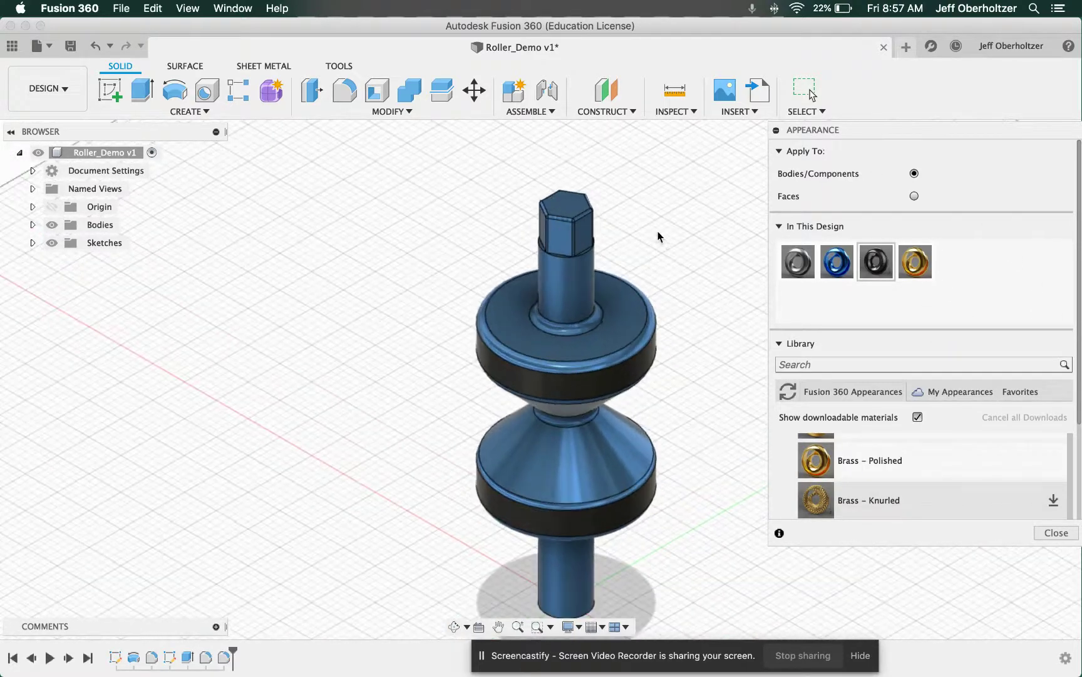
left_click(608, 445)
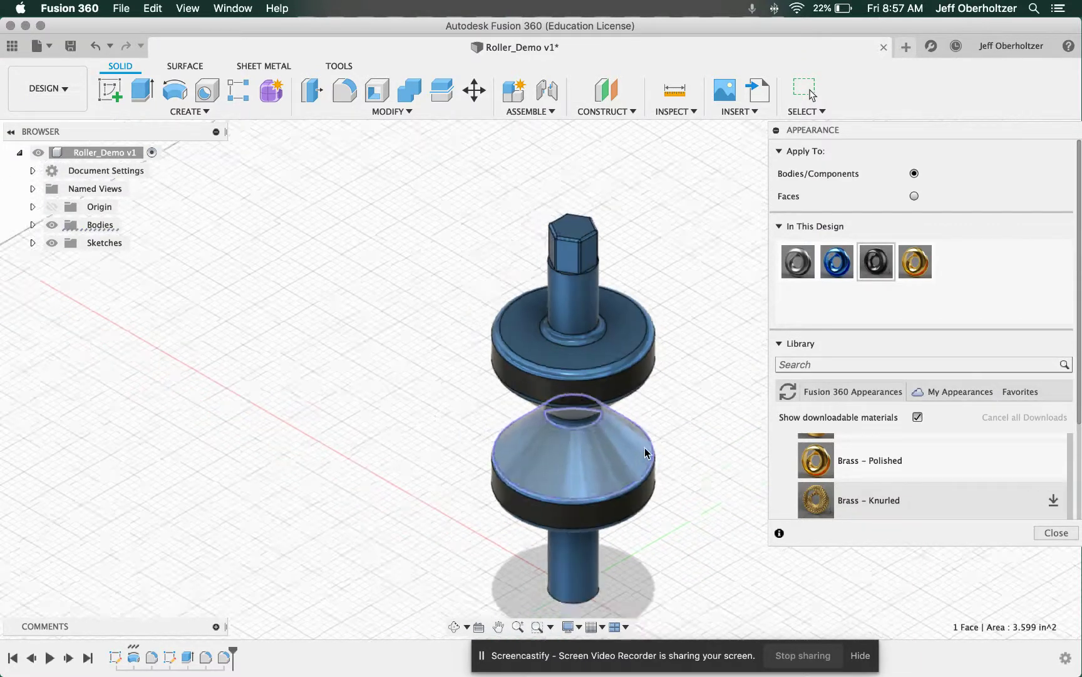
left_click_drag(938, 269, 599, 452)
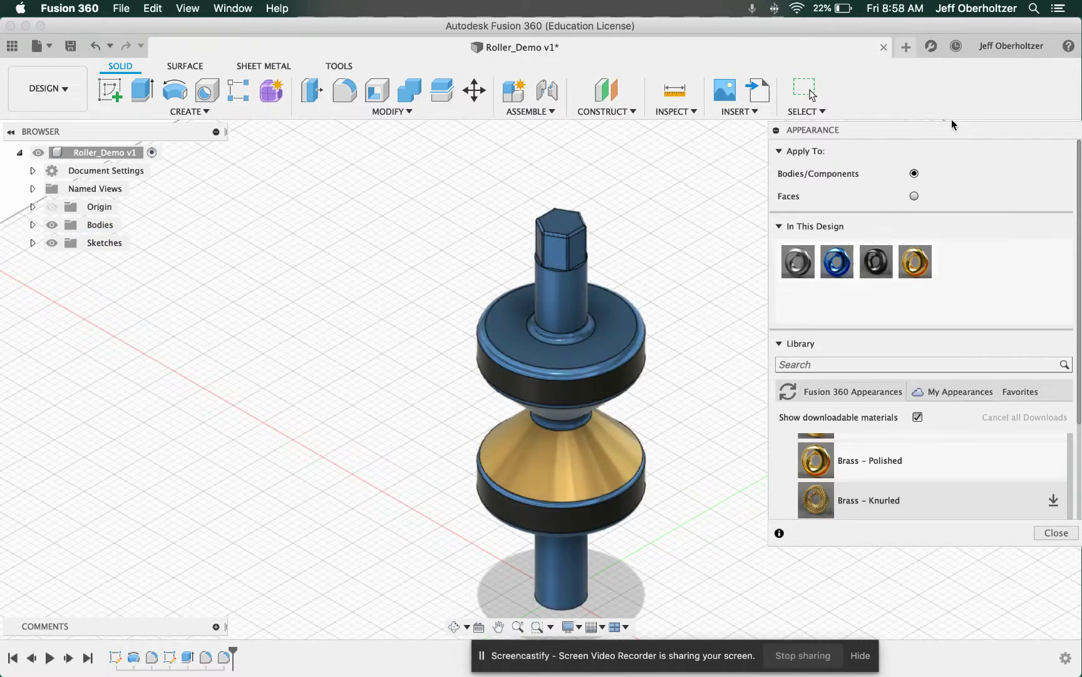
left_click_drag(870, 138, 881, 225)
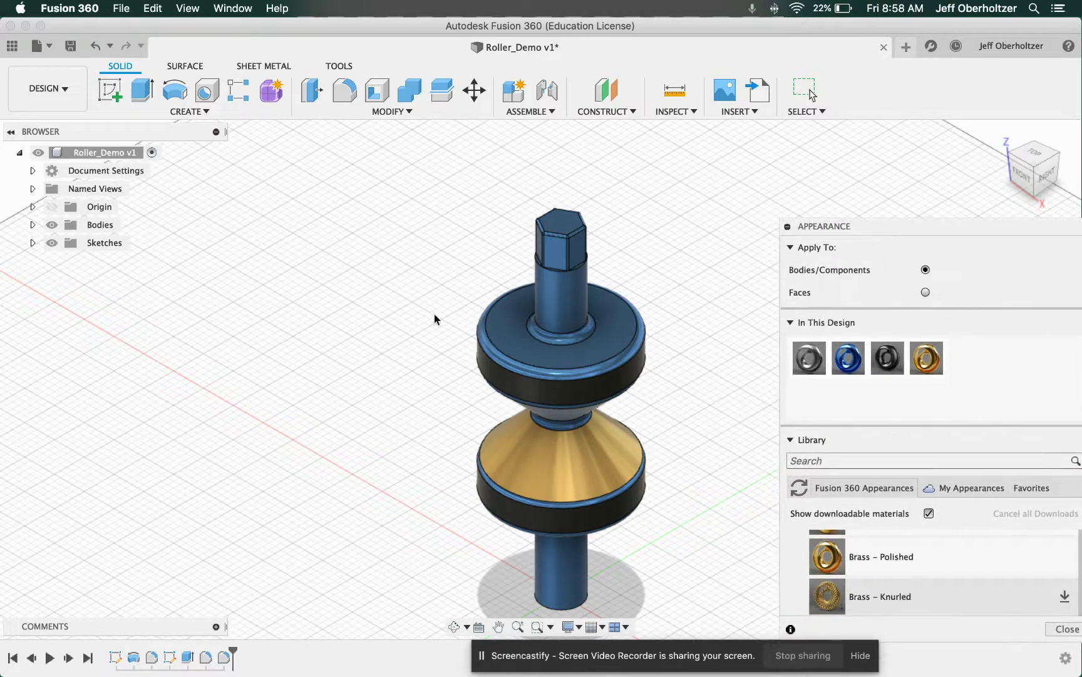
Switch to the right-back ViewCube corner view and zoom to inspect the coloured roller.
left_click(1057, 155)
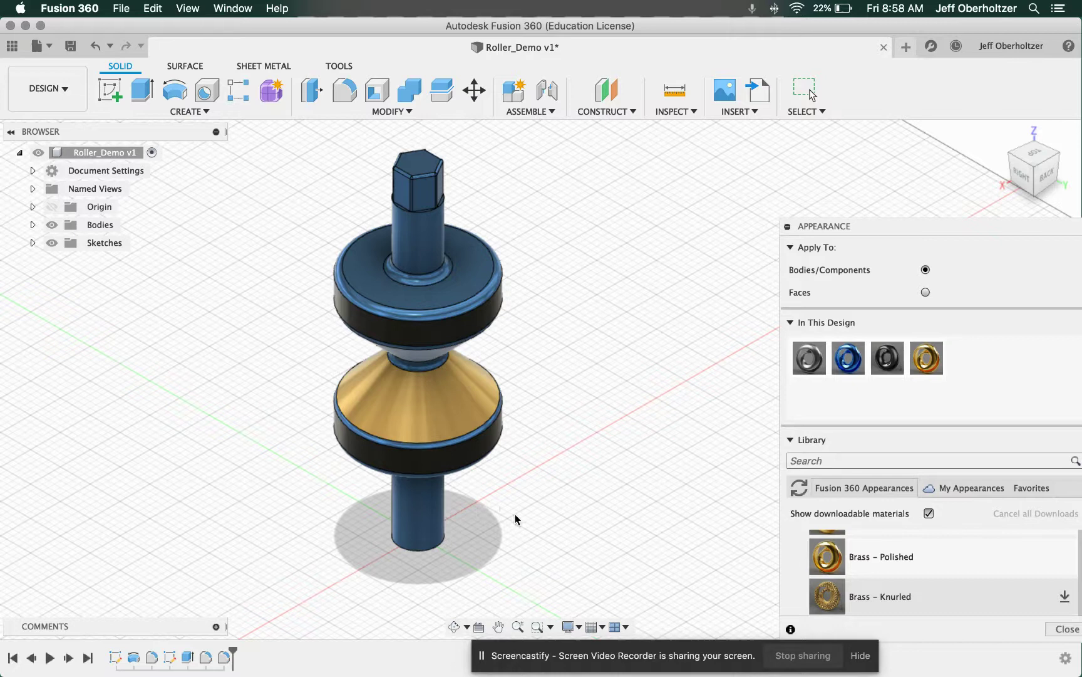
scroll(546, 410, "down", 3)
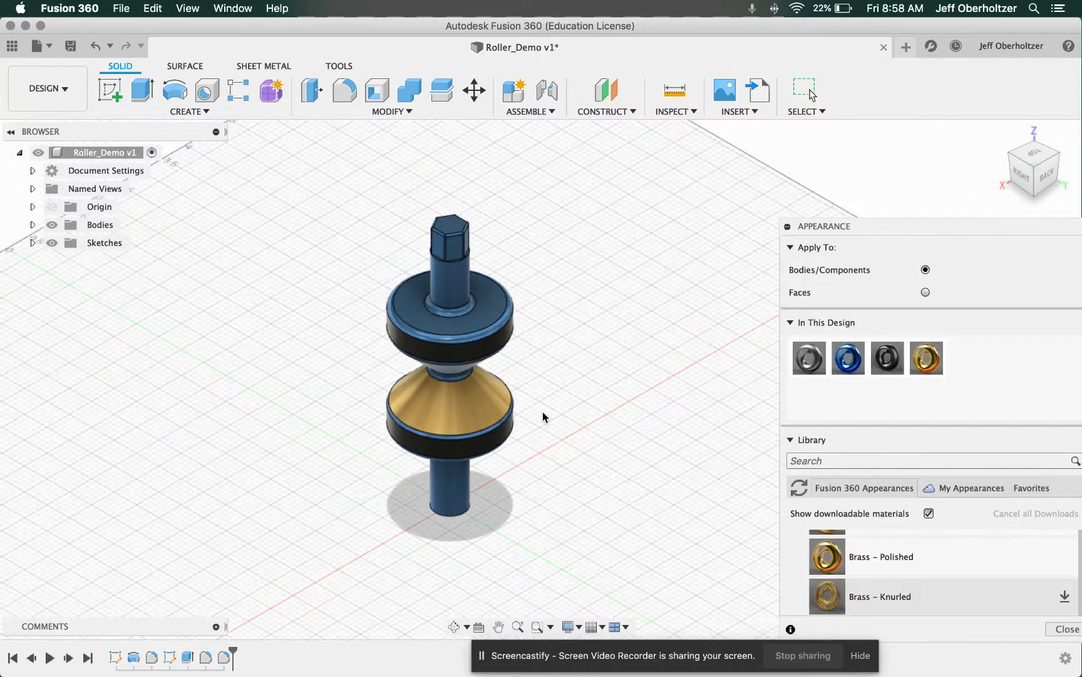
scroll(542, 412, "up", 2)
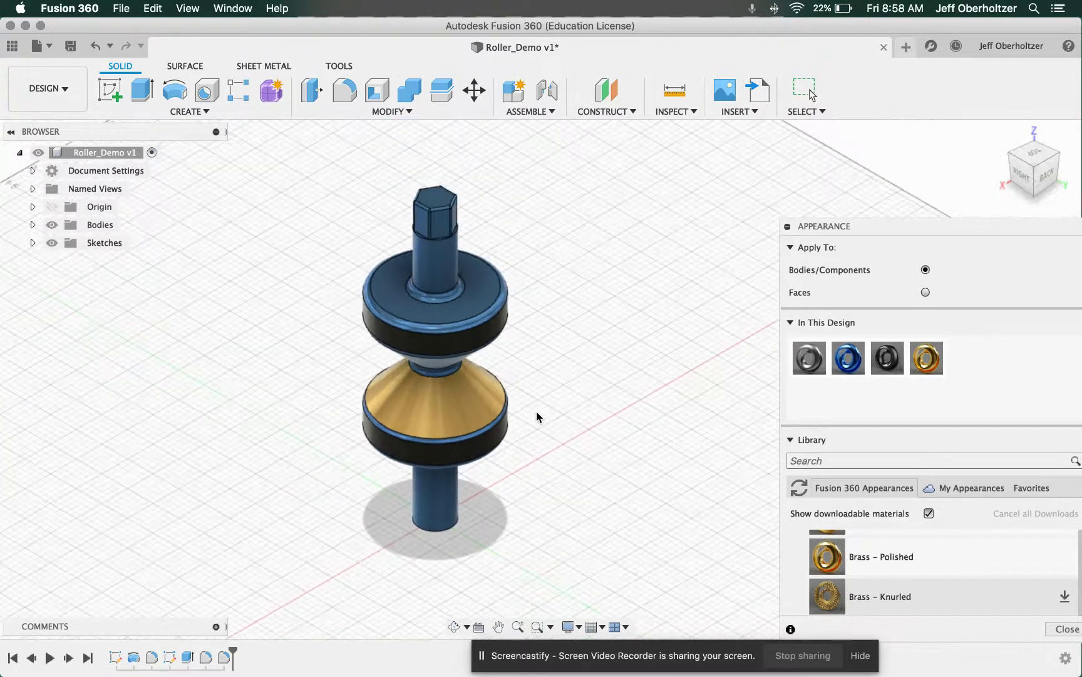